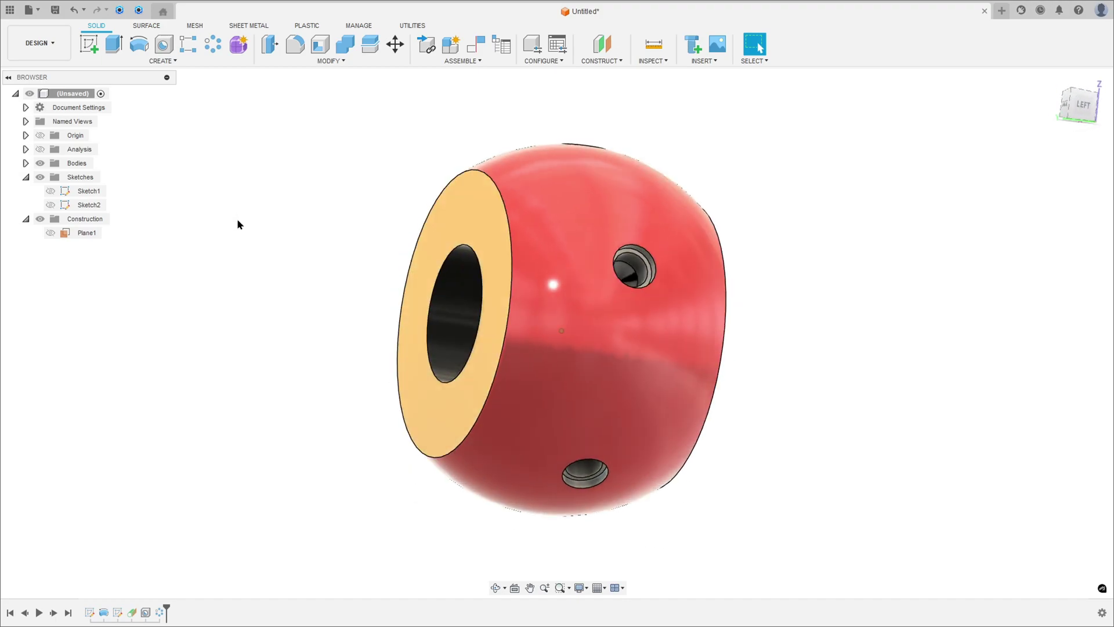
# Step: Toggle the reference ring's section cut on and off and replay its construction history
pyautogui.click(39, 150)
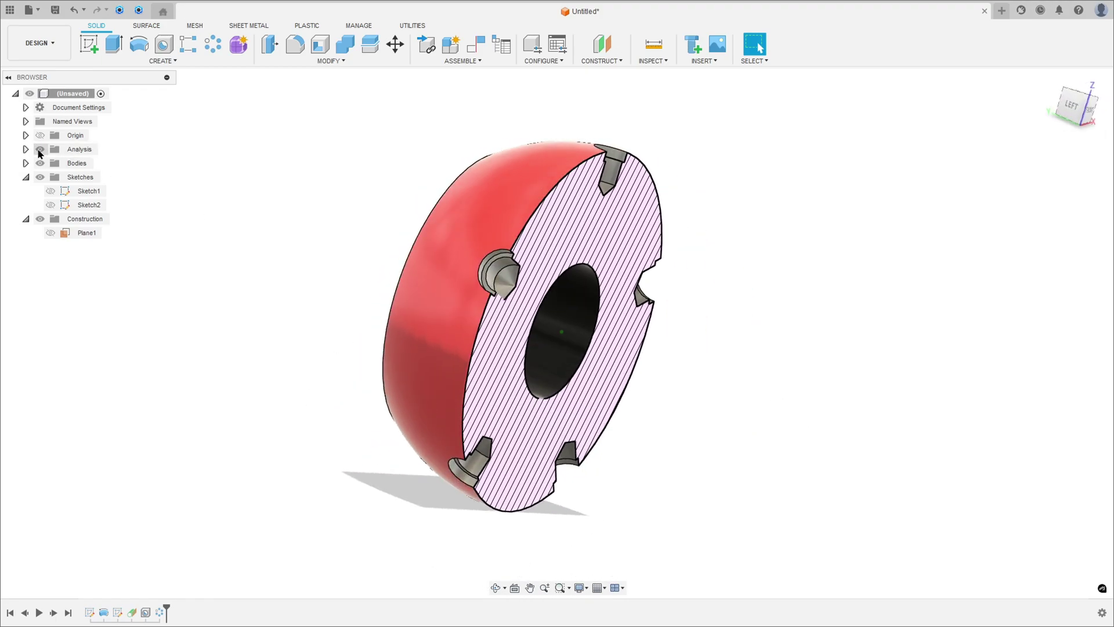
pyautogui.click(39, 150)
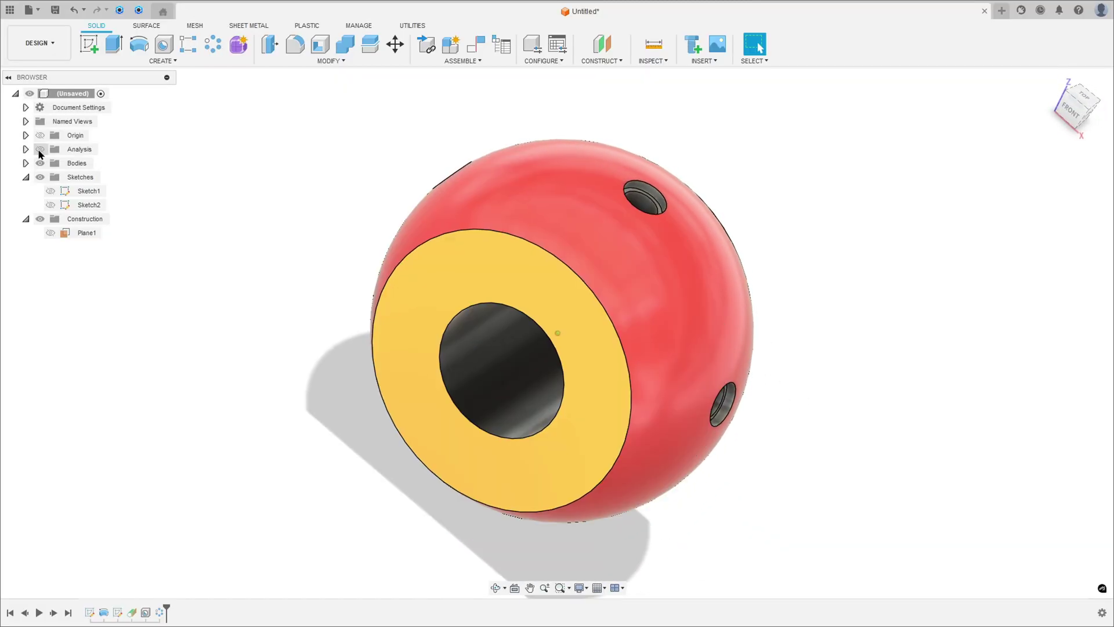
pyautogui.click(39, 613)
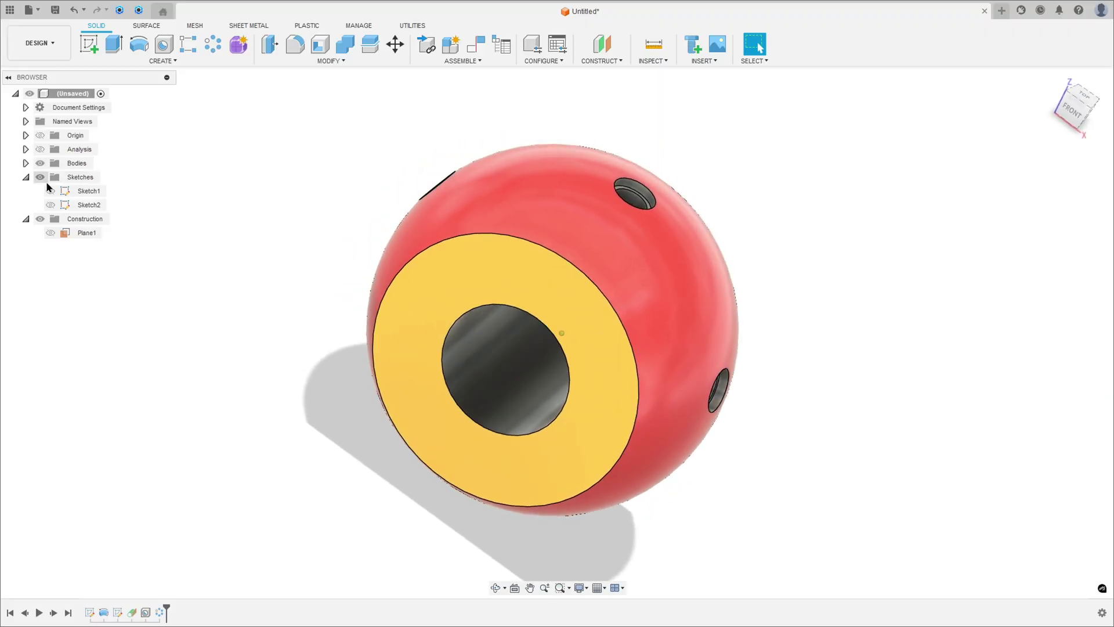
pyautogui.click(40, 151)
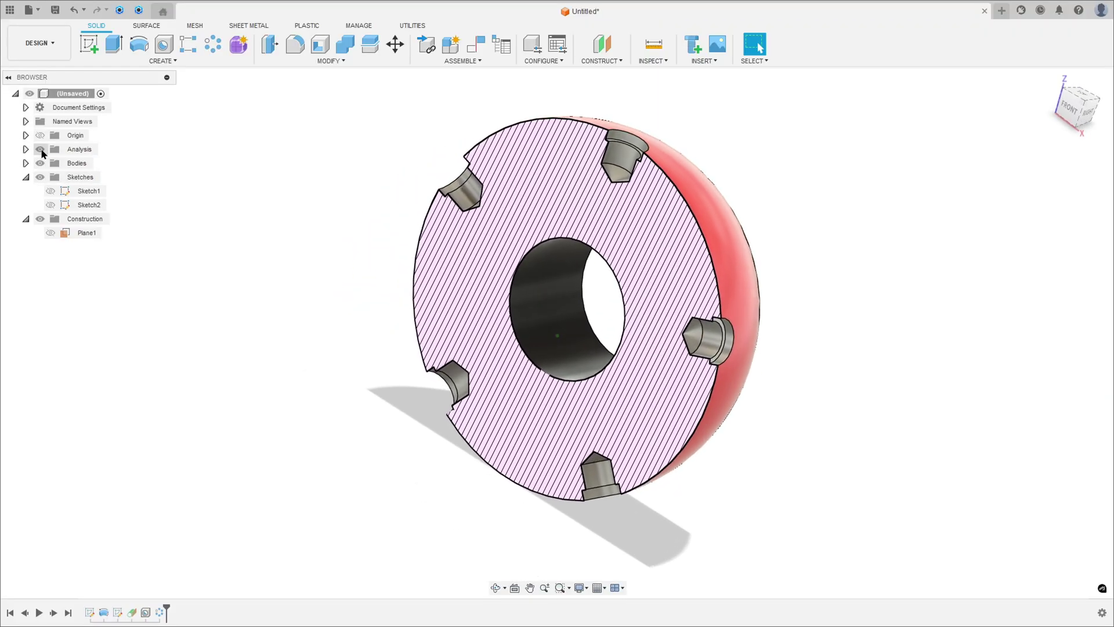
pyautogui.click(40, 152)
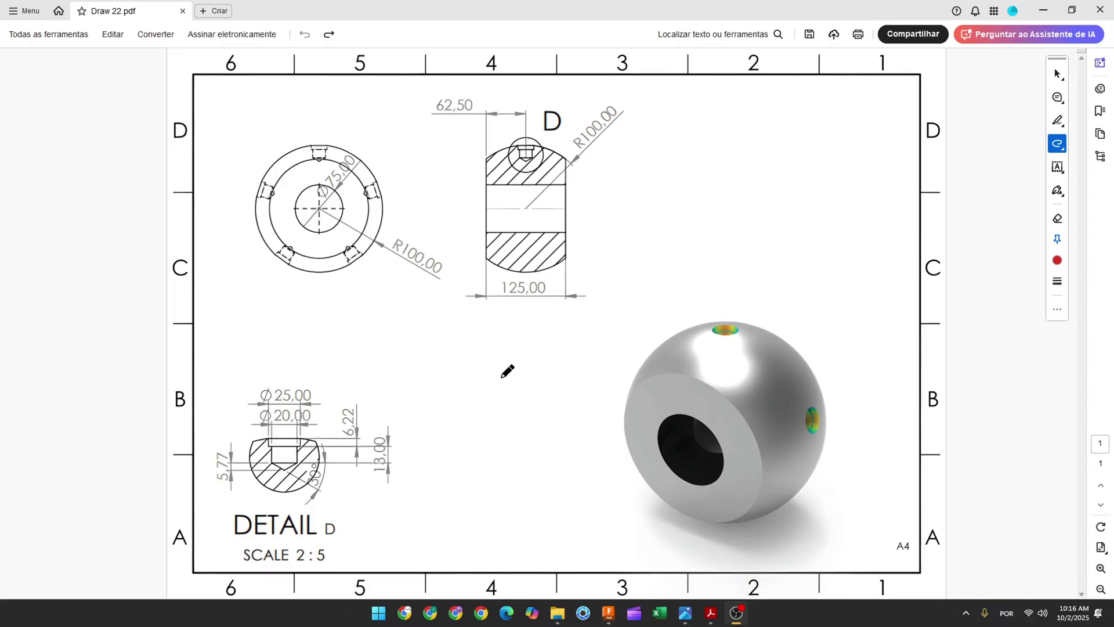
# Step: Draw red arrows at the render and section view, tracing the bore, 125,00 dimension and top arc
pyautogui.moveTo(502, 377); pyautogui.dragTo(564, 389)
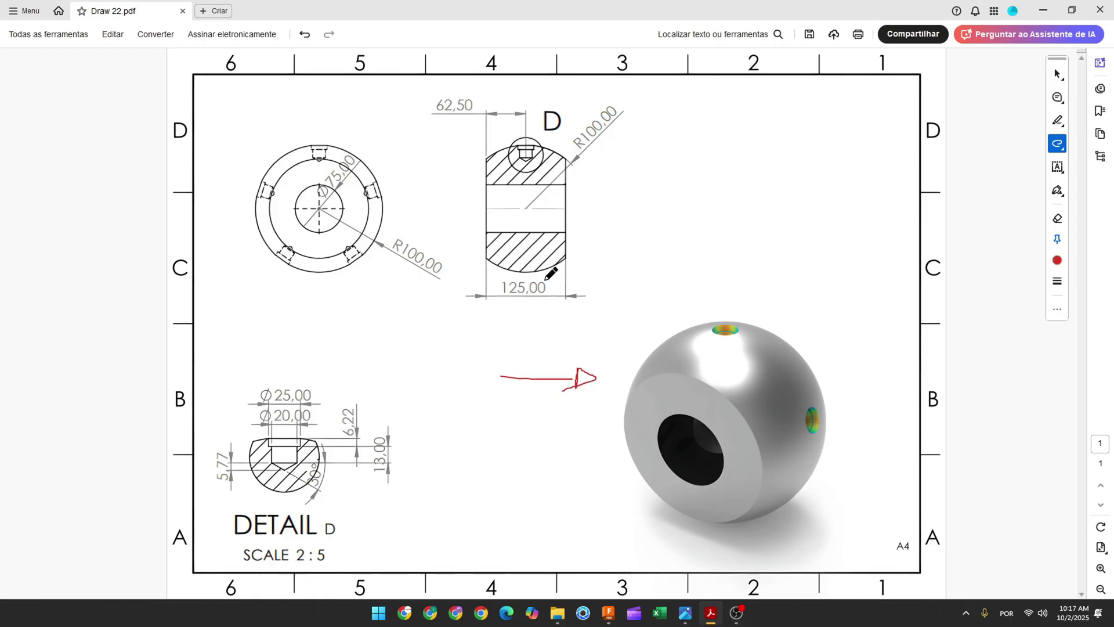
pyautogui.moveTo(672, 201)
pyautogui.mouseDown()
pyautogui.moveTo(609, 198)
pyautogui.moveTo(623, 210)
pyautogui.mouseUp()
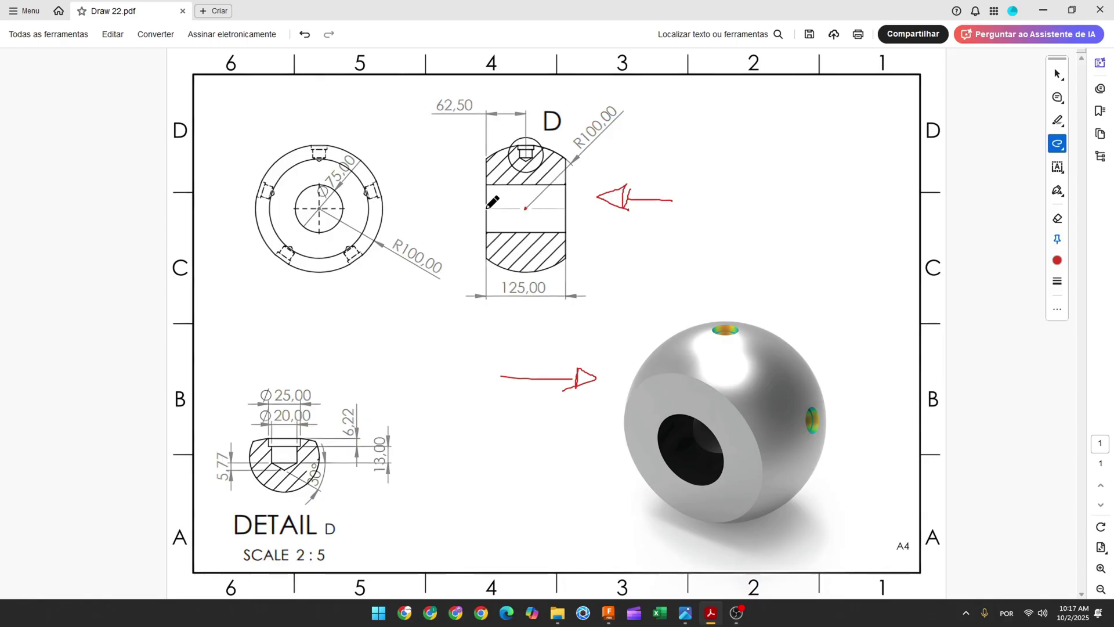
pyautogui.moveTo(510, 208); pyautogui.dragTo(541, 208)
pyautogui.moveTo(519, 287); pyautogui.dragTo(544, 287)
pyautogui.moveTo(495, 183)
pyautogui.mouseDown()
pyautogui.moveTo(561, 182)
pyautogui.moveTo(520, 184)
pyautogui.mouseUp()
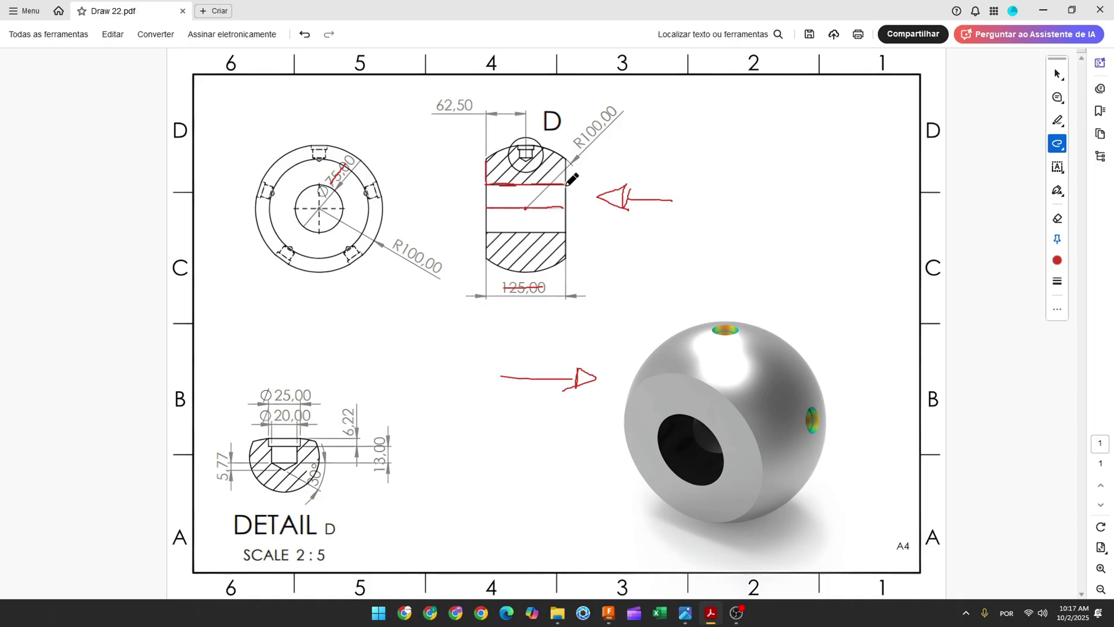
pyautogui.moveTo(567, 158); pyautogui.dragTo(510, 146)
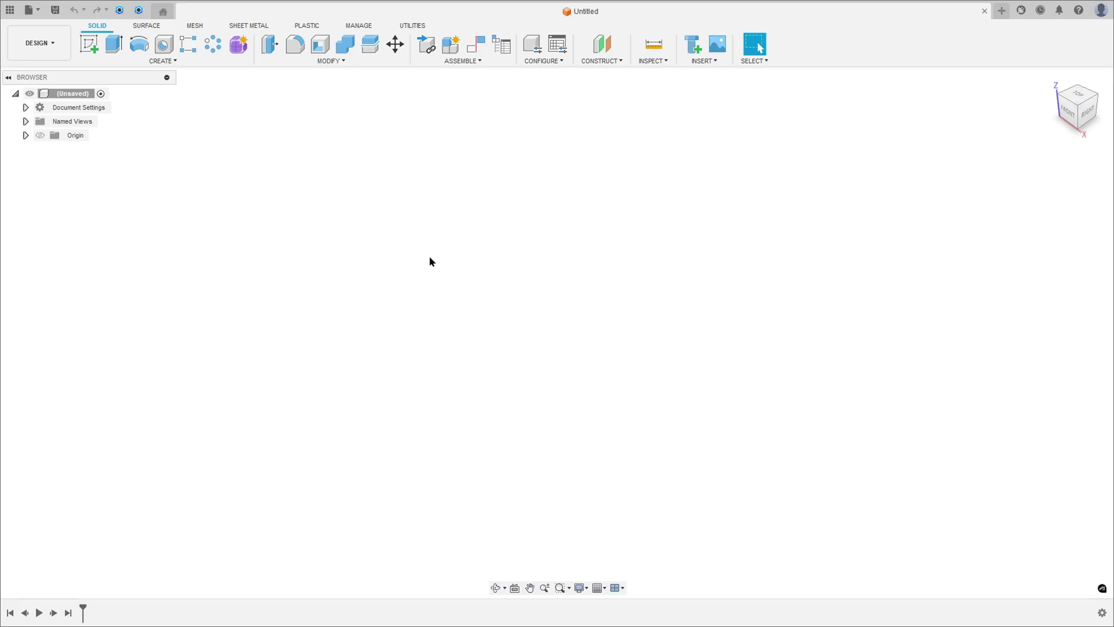
# Step: Start a sketch on the front plane and draw a construction line along the axis
pyautogui.click(87, 44)
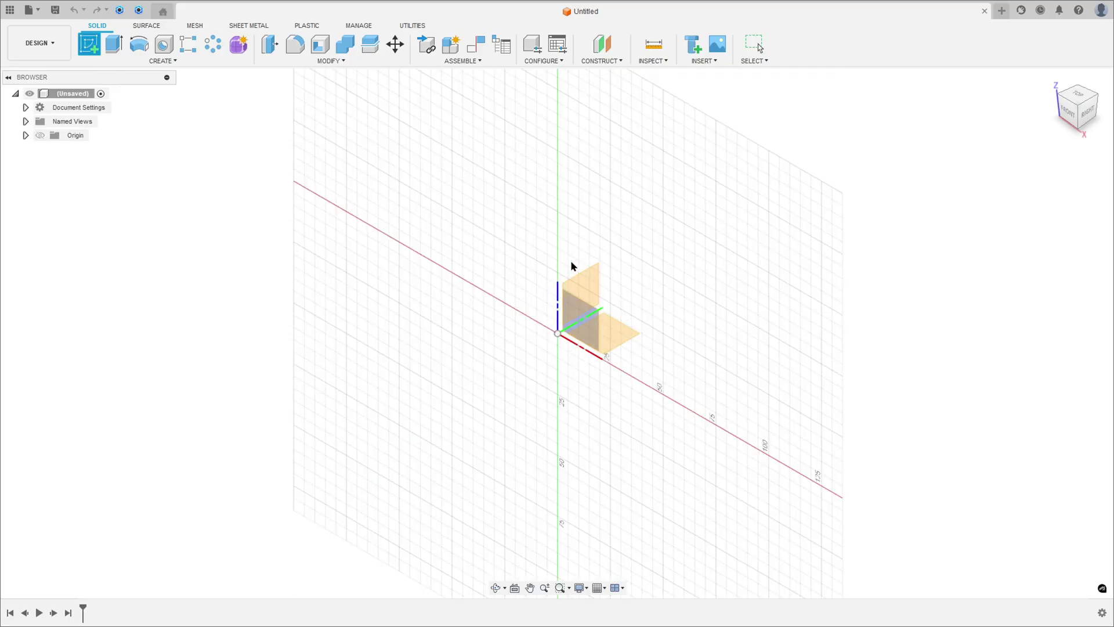
pyautogui.click(590, 279)
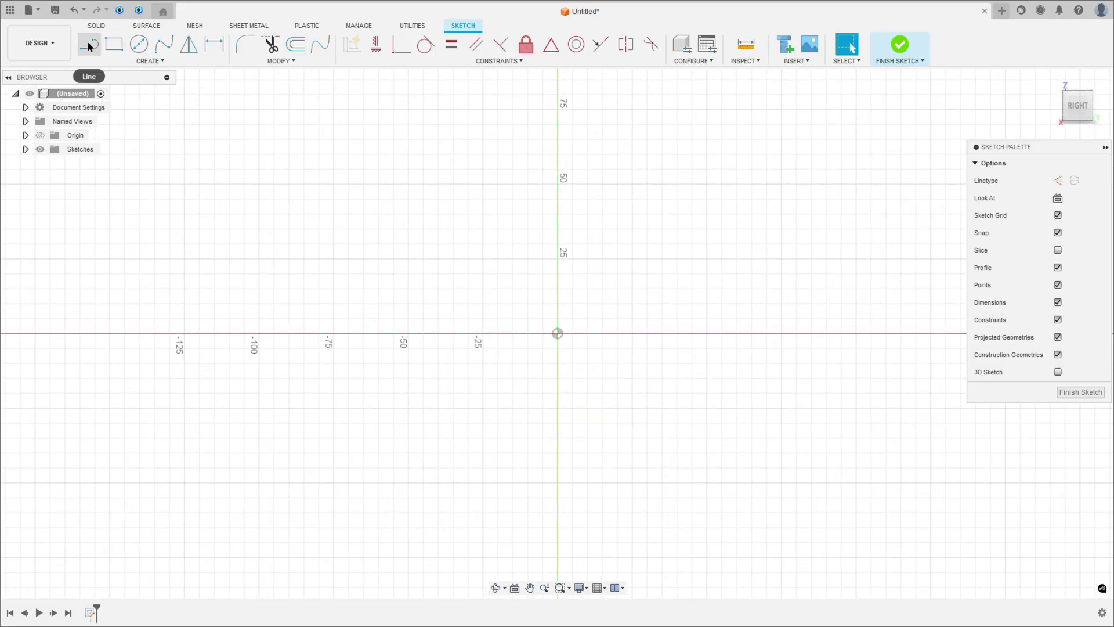
pyautogui.click(89, 43)
pyautogui.click(1057, 180)
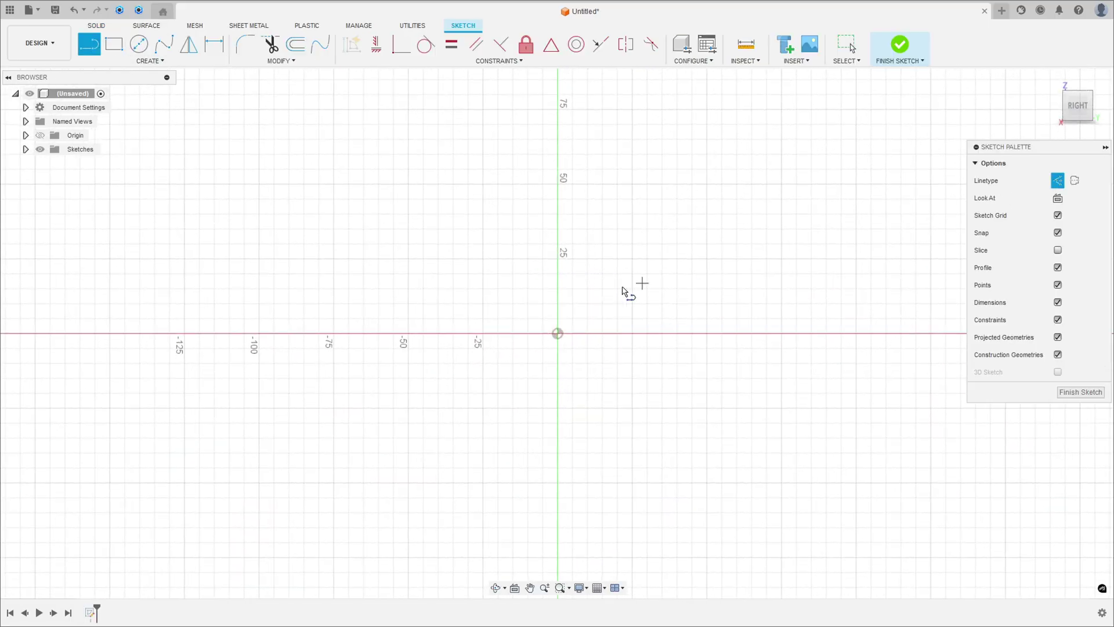
pyautogui.click(411, 337)
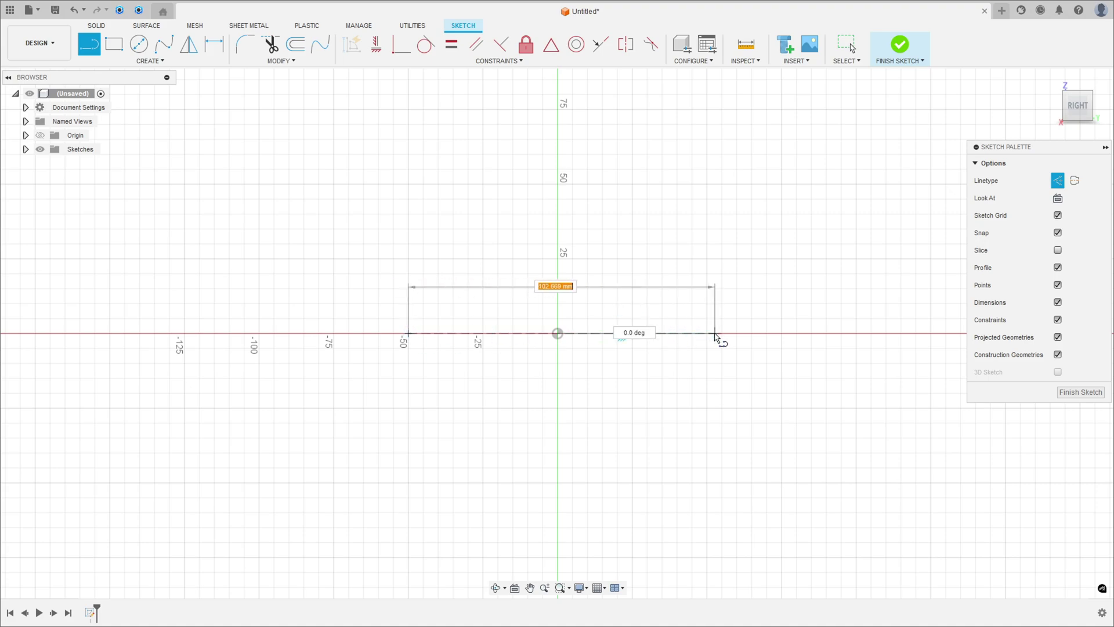
pyautogui.write('12')
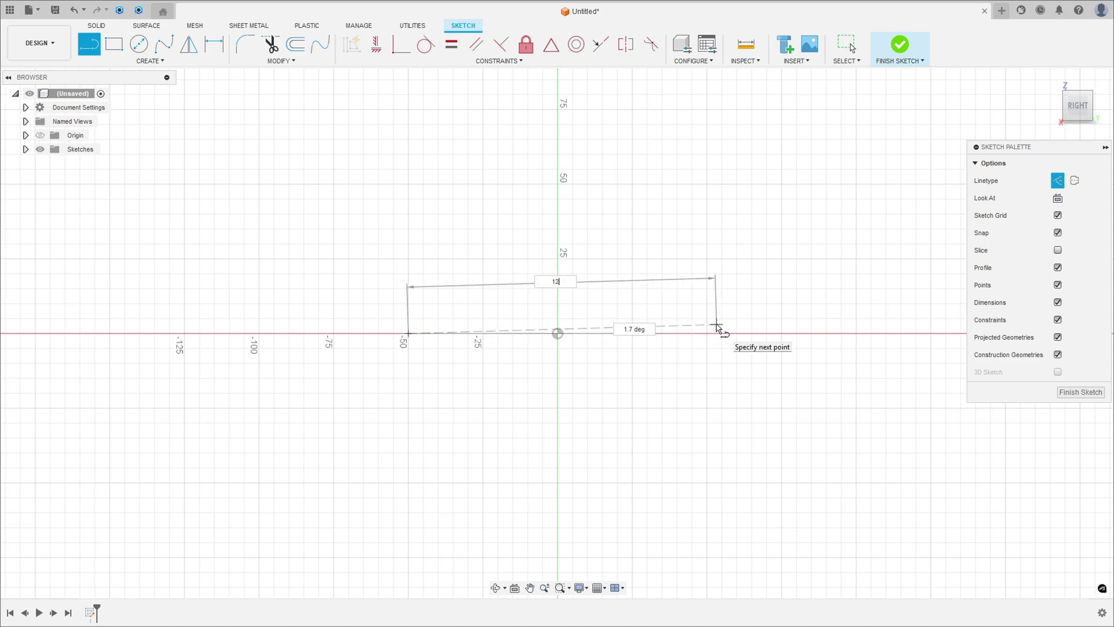
pyautogui.write('5')
pyautogui.click(780, 334)
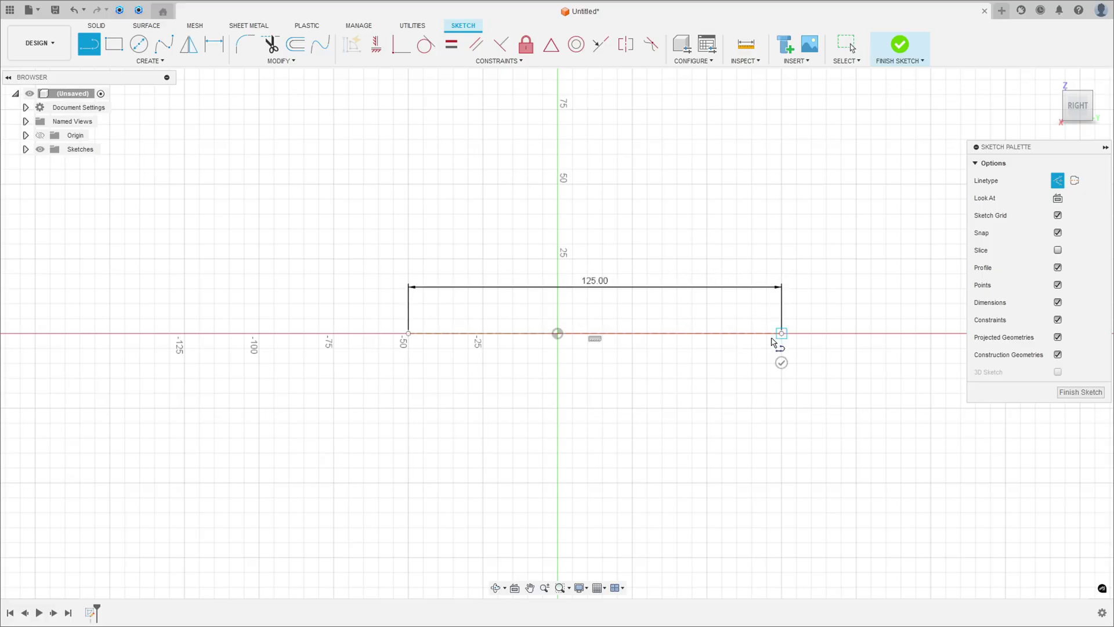
pyautogui.press('Escape')
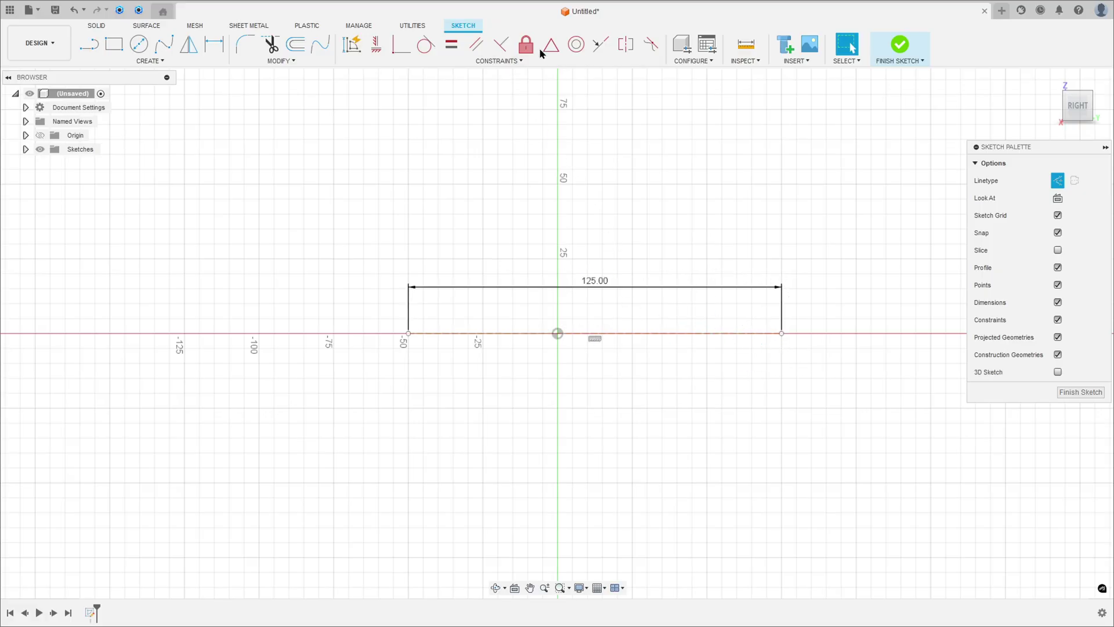
# Step: Centre the baseline on the origin with a Midpoint constraint and move its 125.00 dimension below it
pyautogui.click(551, 50)
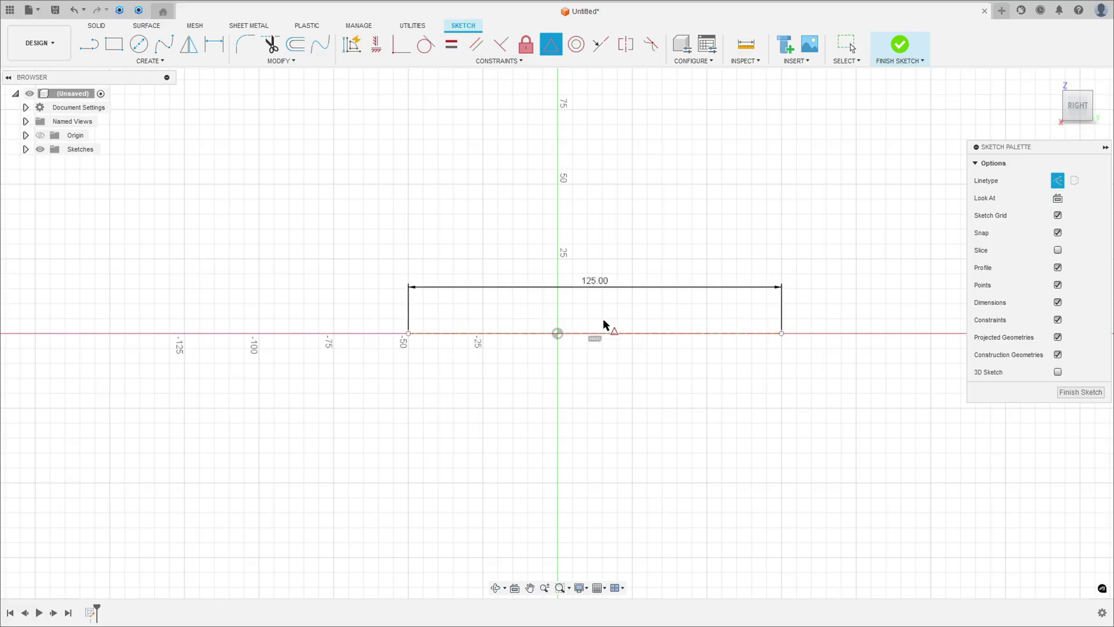
pyautogui.click(558, 334)
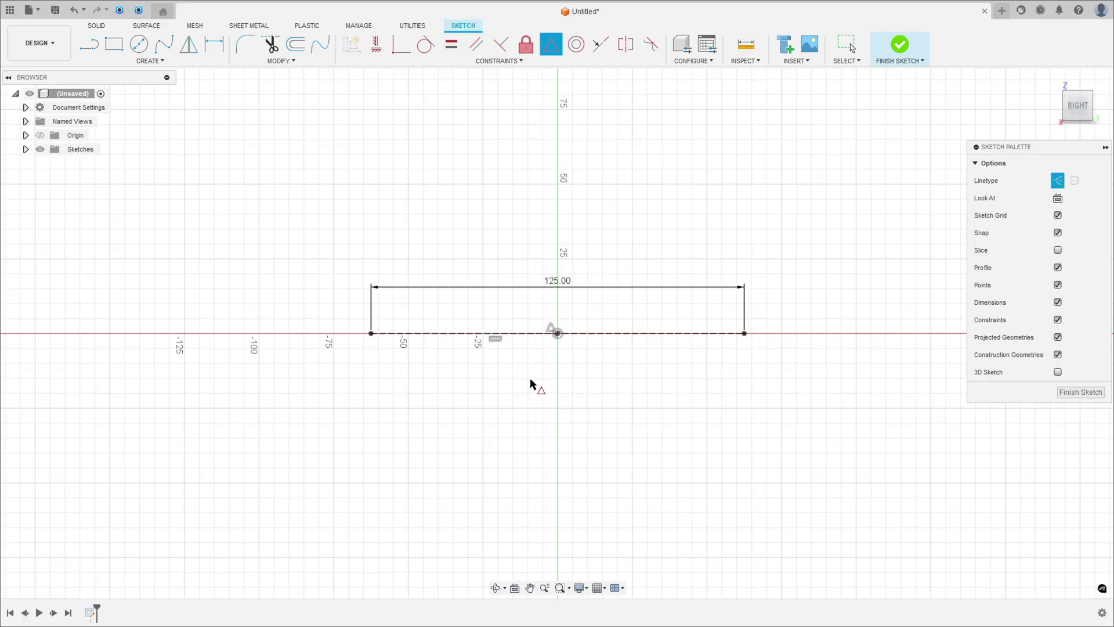
pyautogui.press('Escape')
pyautogui.moveTo(555, 301); pyautogui.dragTo(554, 391)
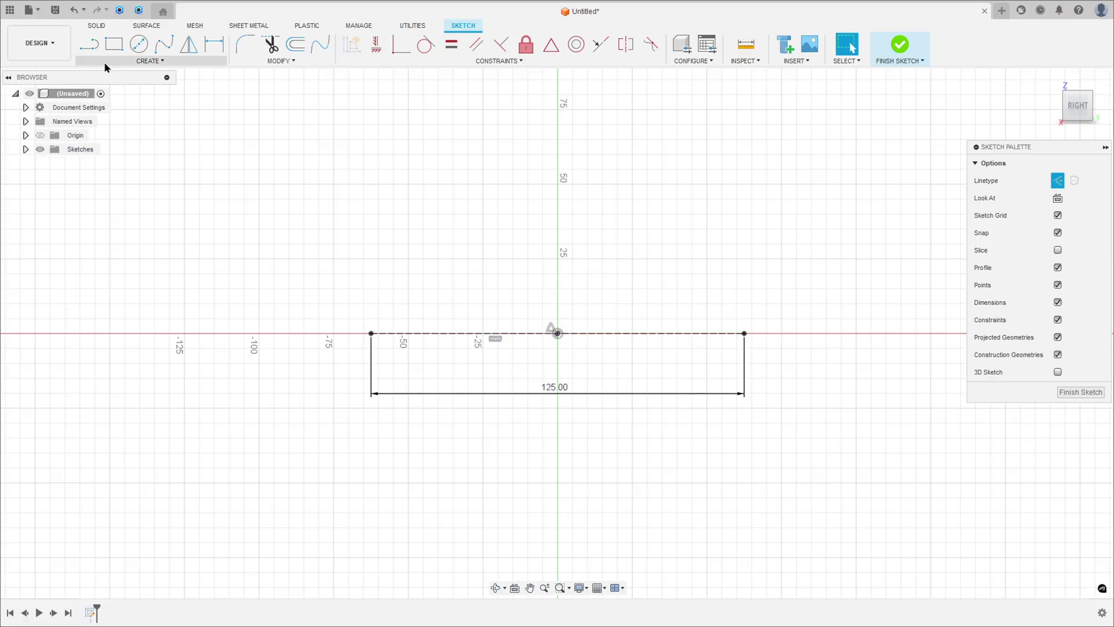
# Step: Draw solid lines above the baseline: a horizontal base and two upright legs forming a U
pyautogui.press('l')
pyautogui.click(1058, 180)
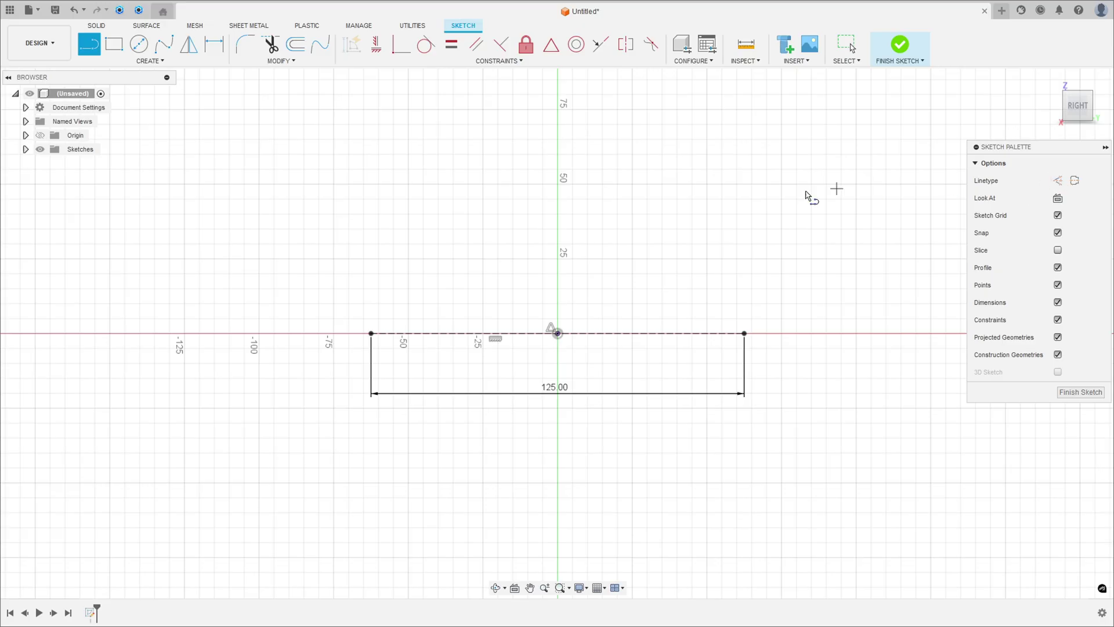
pyautogui.click(366, 230)
pyautogui.click(751, 229)
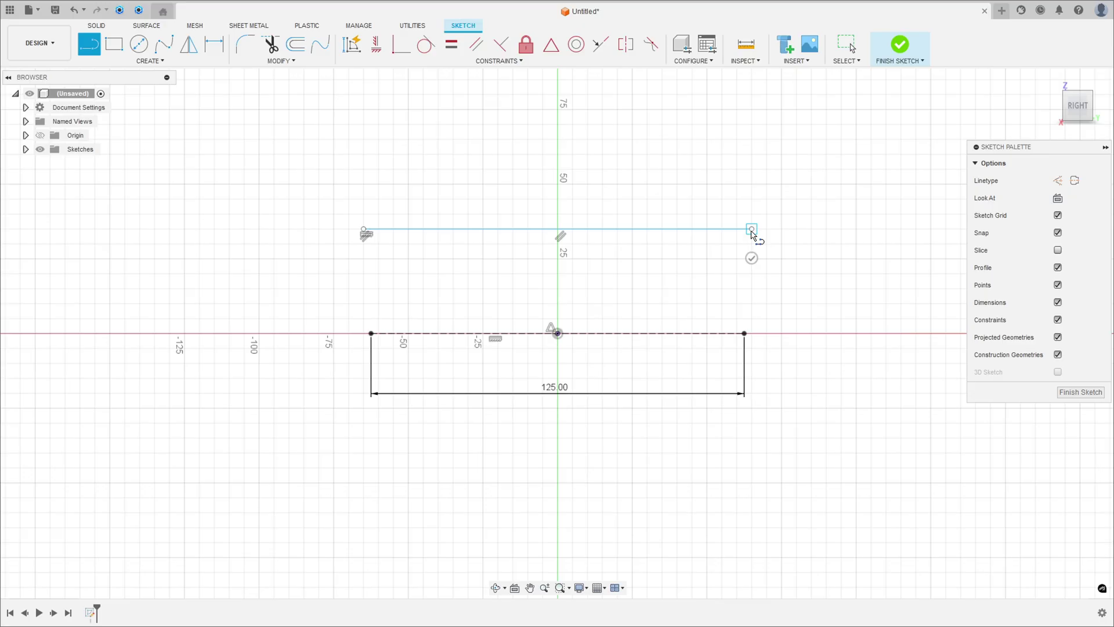
pyautogui.click(751, 110)
pyautogui.press('Escape')
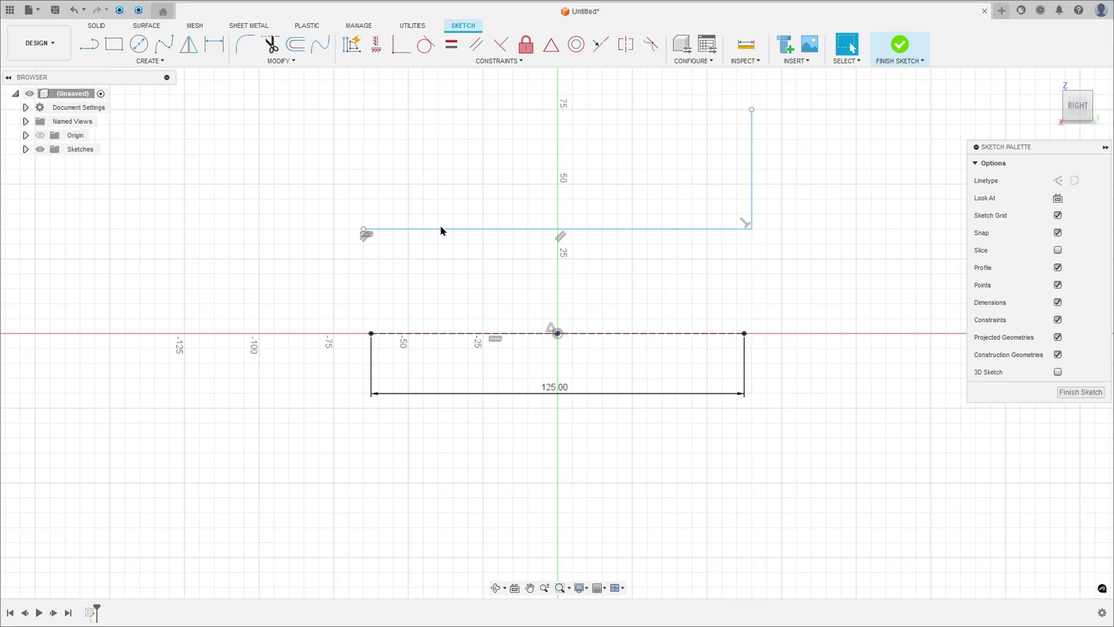
pyautogui.press('l')
pyautogui.click(369, 231)
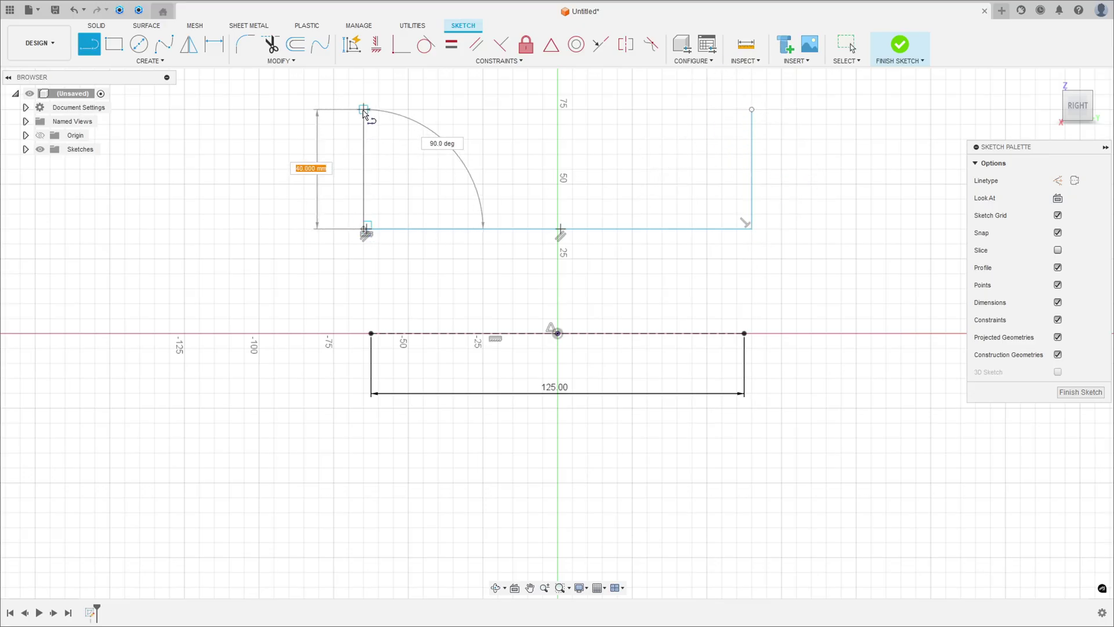
pyautogui.click(365, 111)
pyautogui.press('Escape')
pyautogui.moveTo(636, 205); pyautogui.dragTo(632, 236, button='middle')
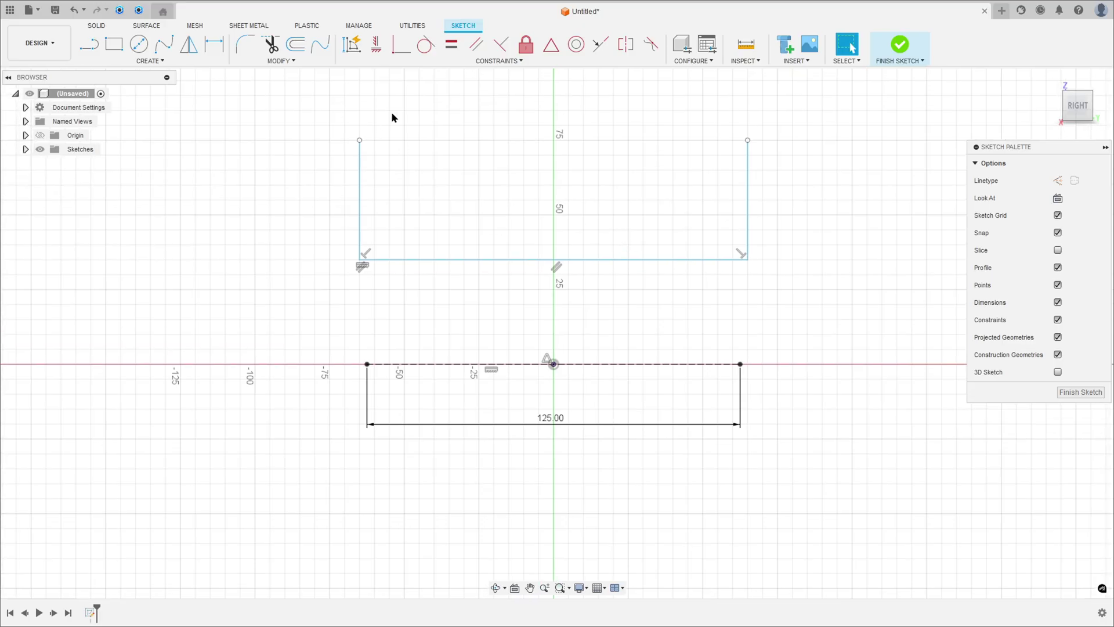
# Step: Dimension the distance between the U's base and the baseline to 37.50 mm
pyautogui.click(213, 44)
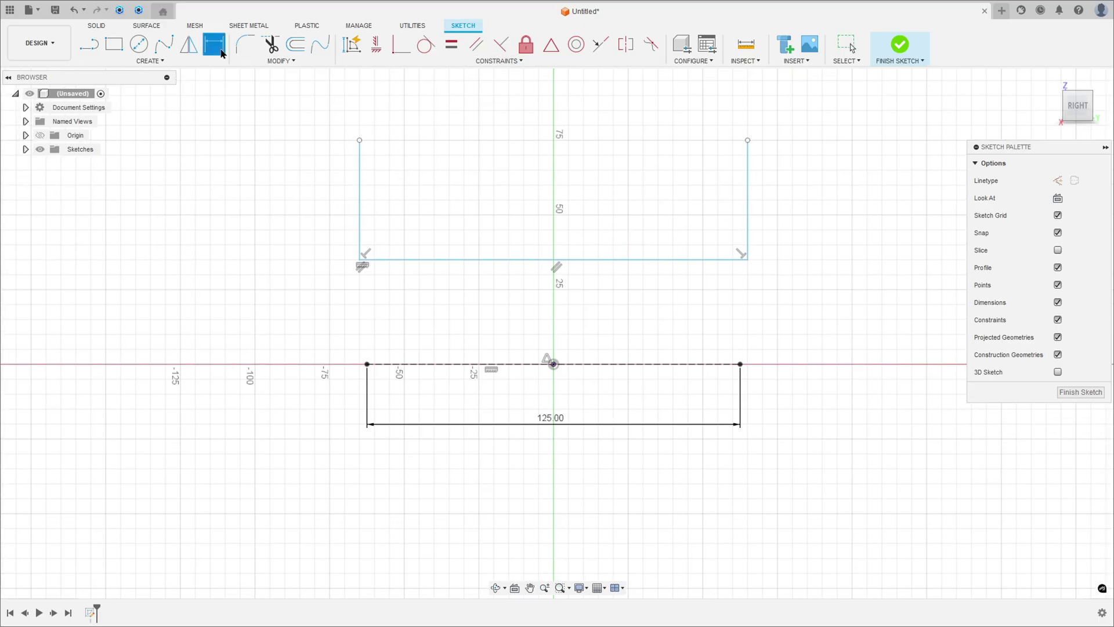
pyautogui.click(517, 260)
pyautogui.click(523, 365)
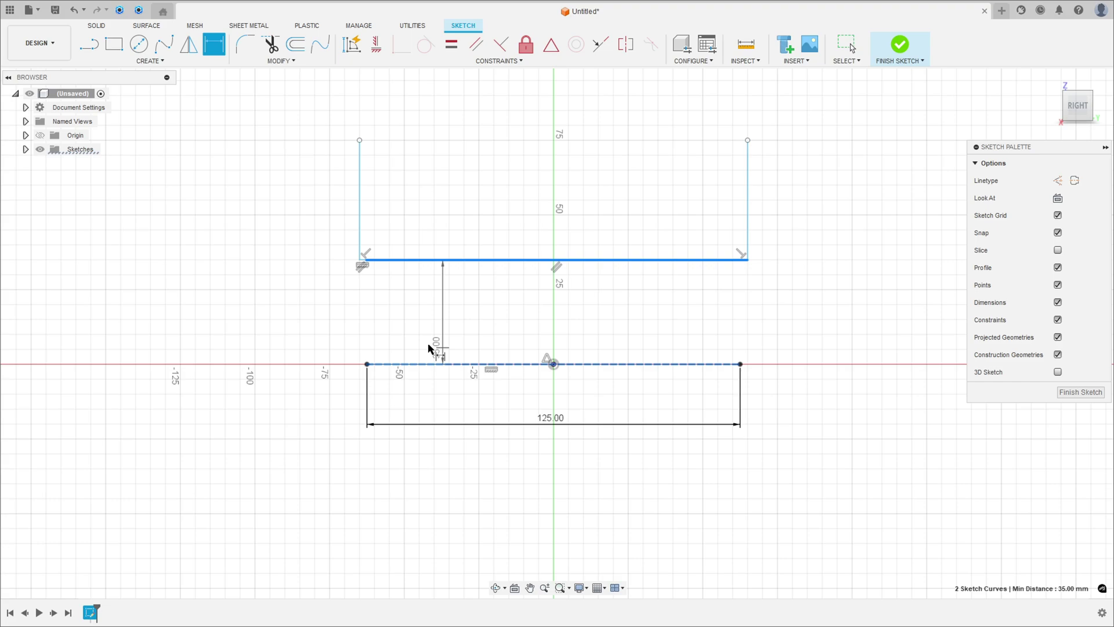
pyautogui.click(320, 315)
pyautogui.write('750')
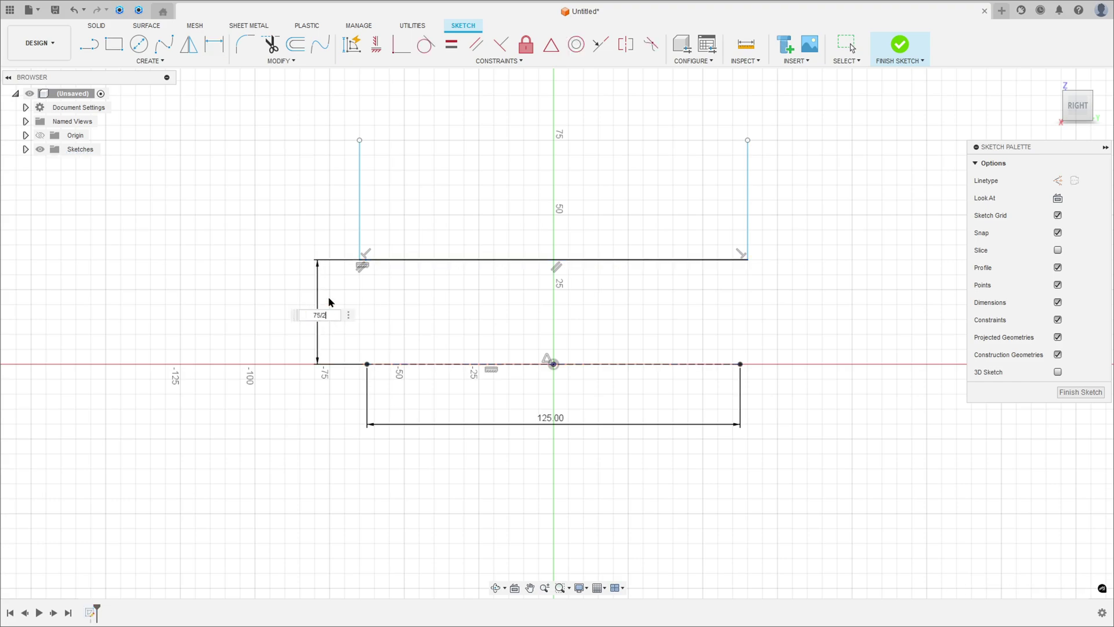
pyautogui.press('Return')
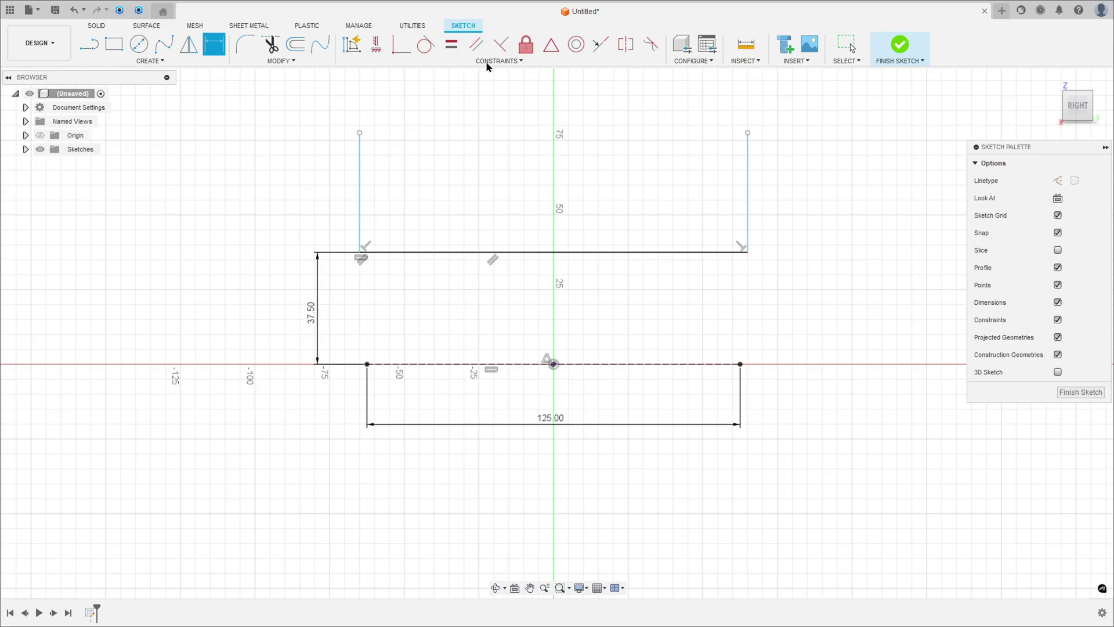
# Step: Align both legs vertically above the baseline ends and level their top endpoints
pyautogui.click(376, 49)
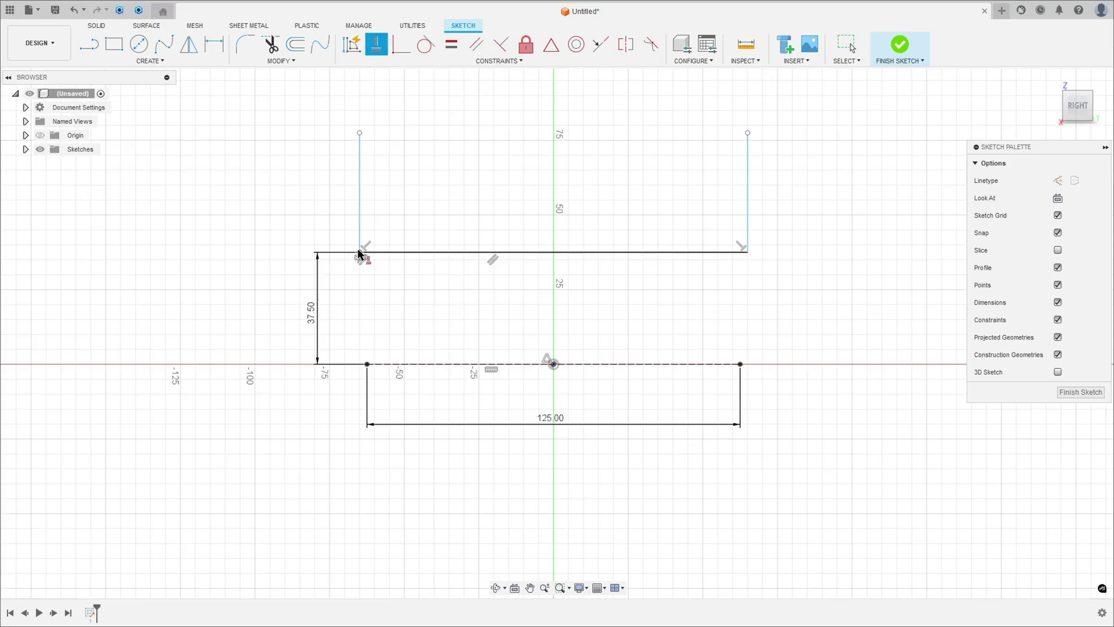
pyautogui.click(360, 252)
pyautogui.click(367, 365)
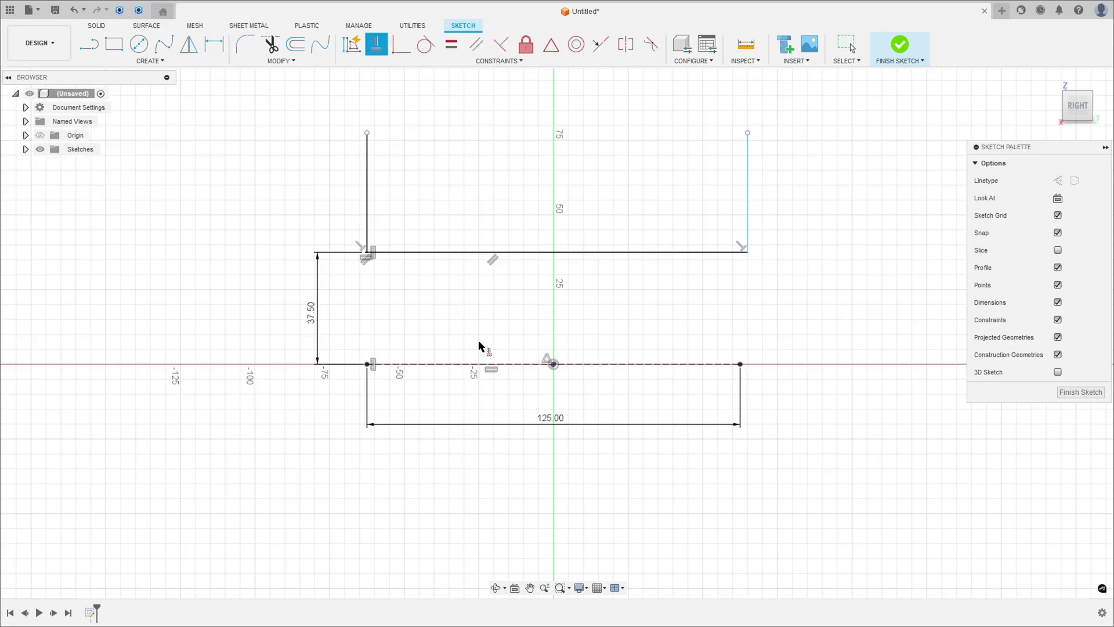
pyautogui.click(747, 253)
pyautogui.click(739, 365)
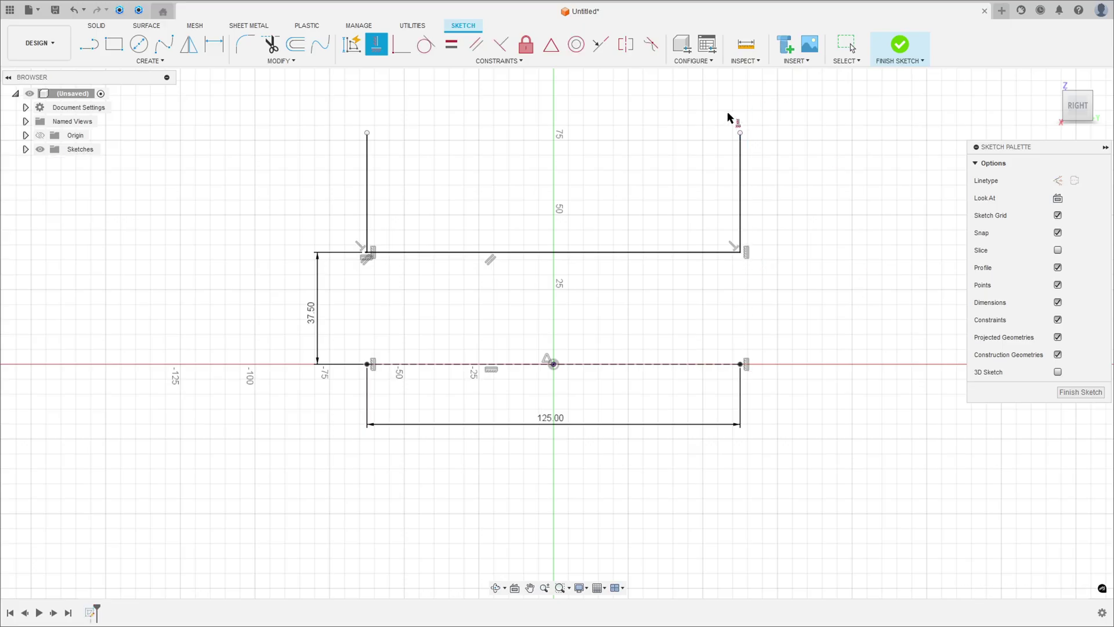
pyautogui.click(739, 134)
pyautogui.click(366, 136)
pyautogui.press('Escape')
pyautogui.scroll(-1, 687, 228)
pyautogui.moveTo(680, 228); pyautogui.dragTo(609, 323, button='middle')
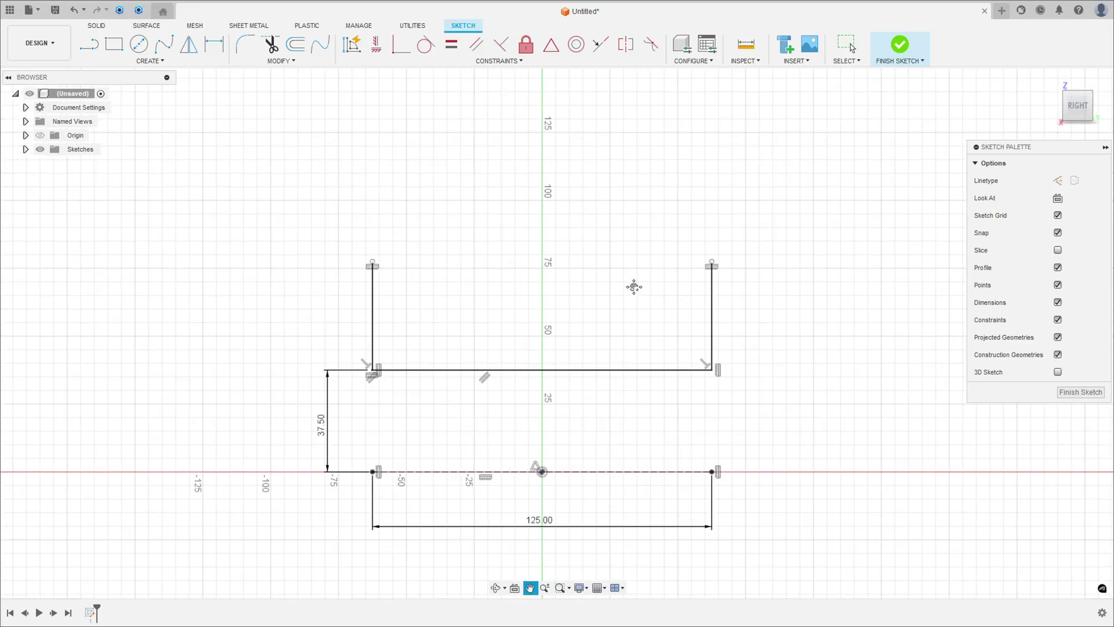
# Step: Draw a center-point arc from the origin between the two top line ends
pyautogui.click(149, 61)
pyautogui.moveTo(131, 106)
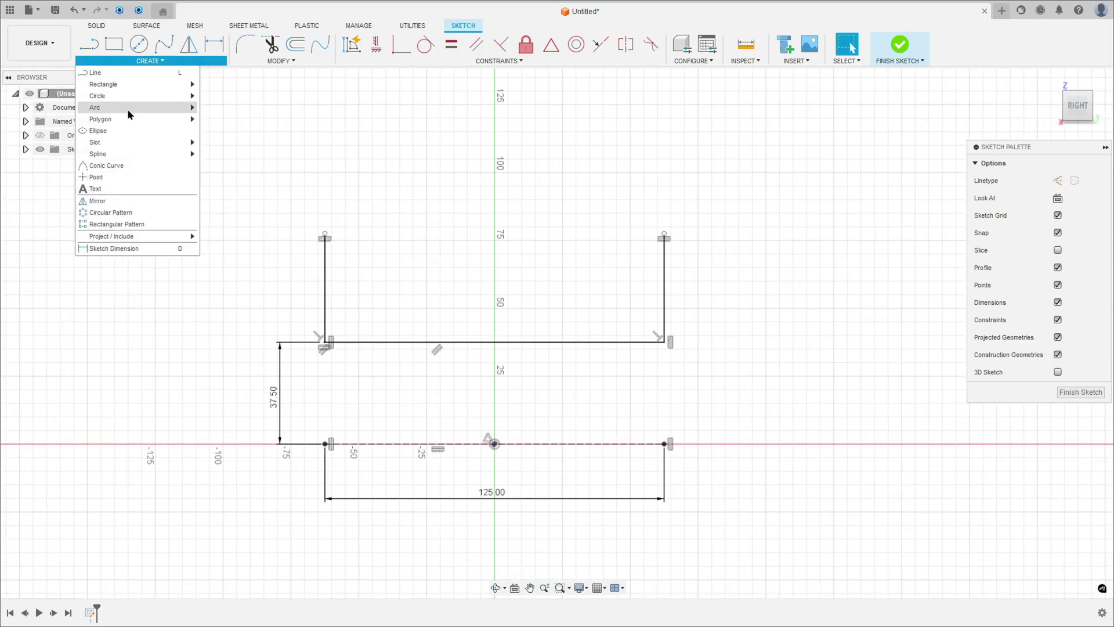
pyautogui.click(209, 119)
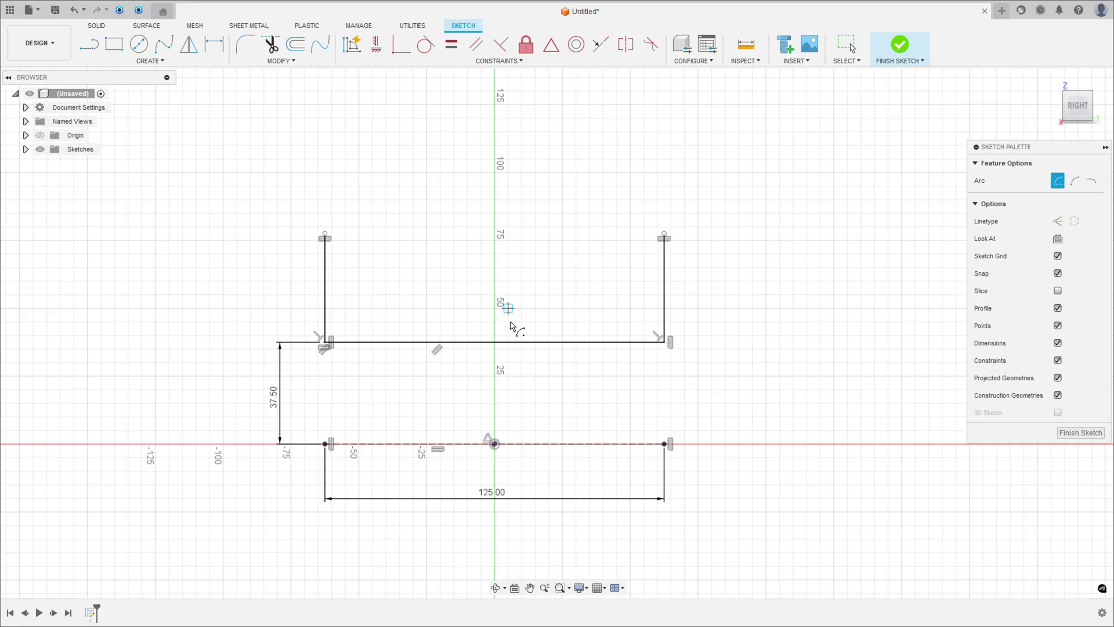
pyautogui.click(494, 444)
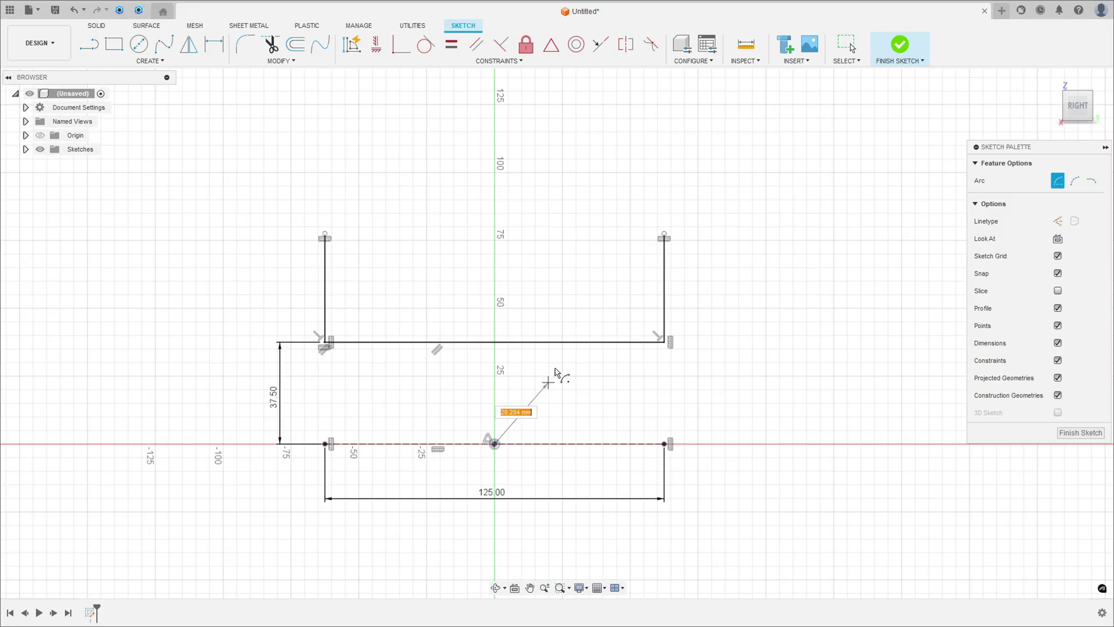
pyautogui.click(666, 237)
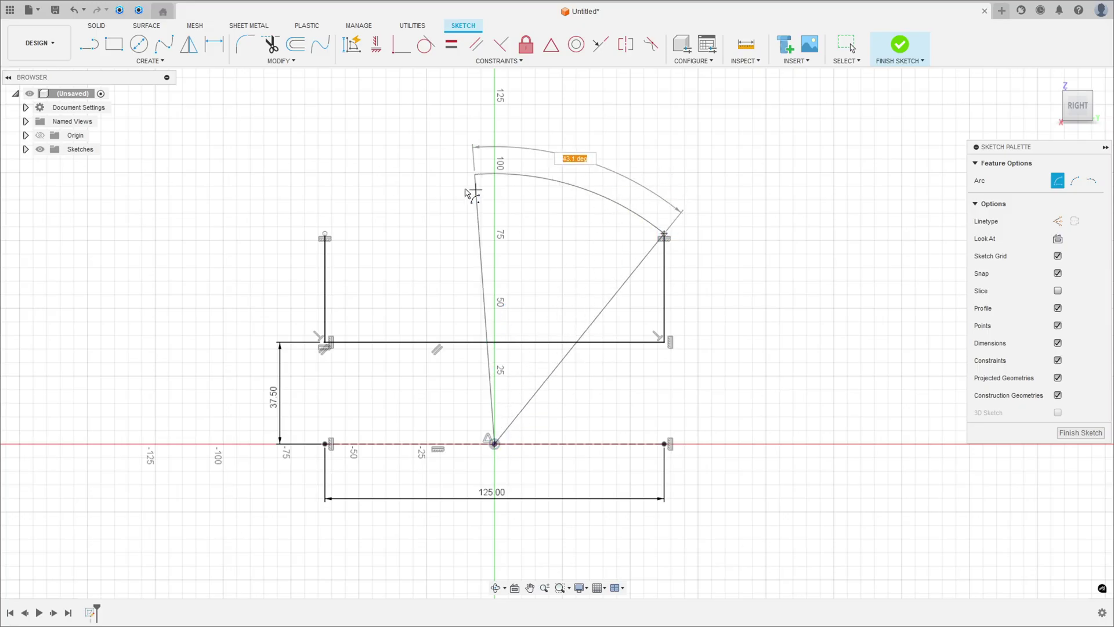
pyautogui.click(325, 236)
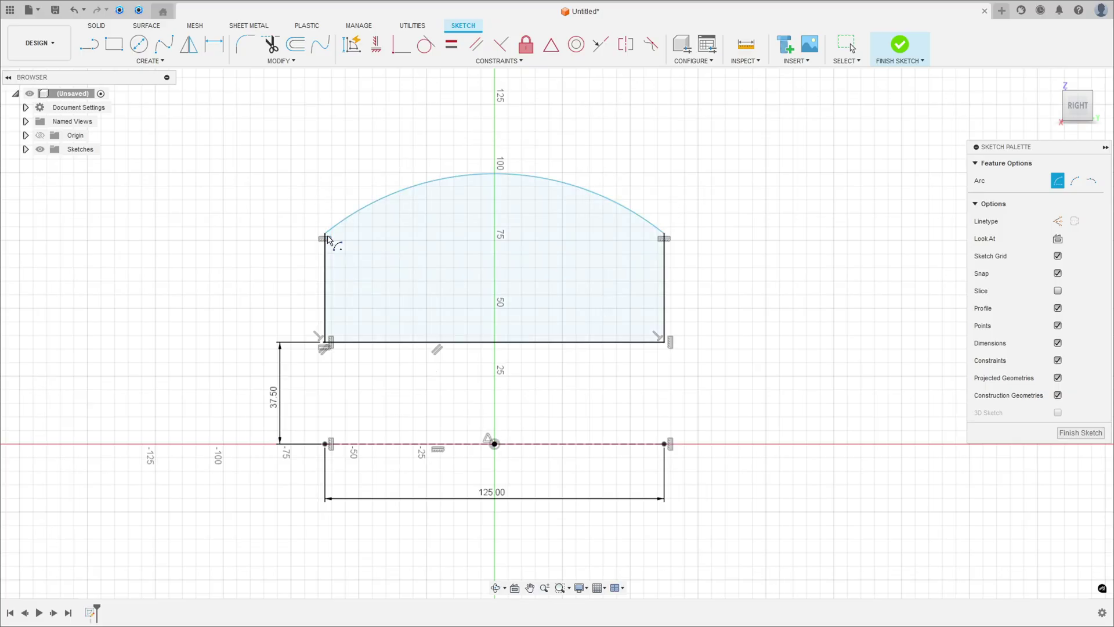
pyautogui.press('Escape')
# Step: Dimension the arc to radius 100, finish the sketch and return to the home view
pyautogui.click(221, 47)
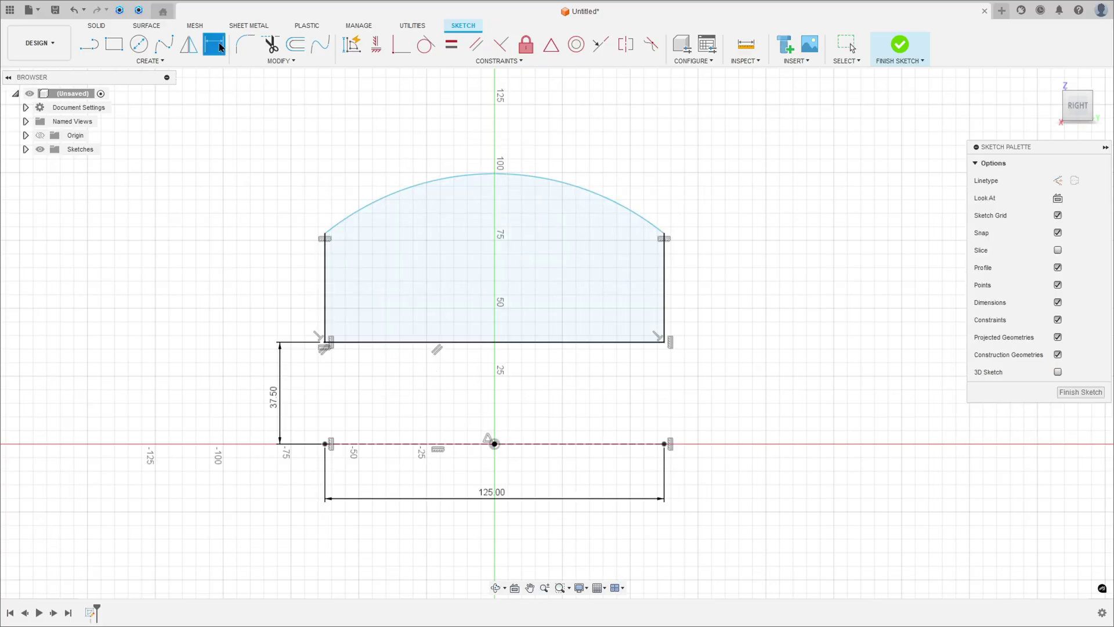
pyautogui.click(558, 177)
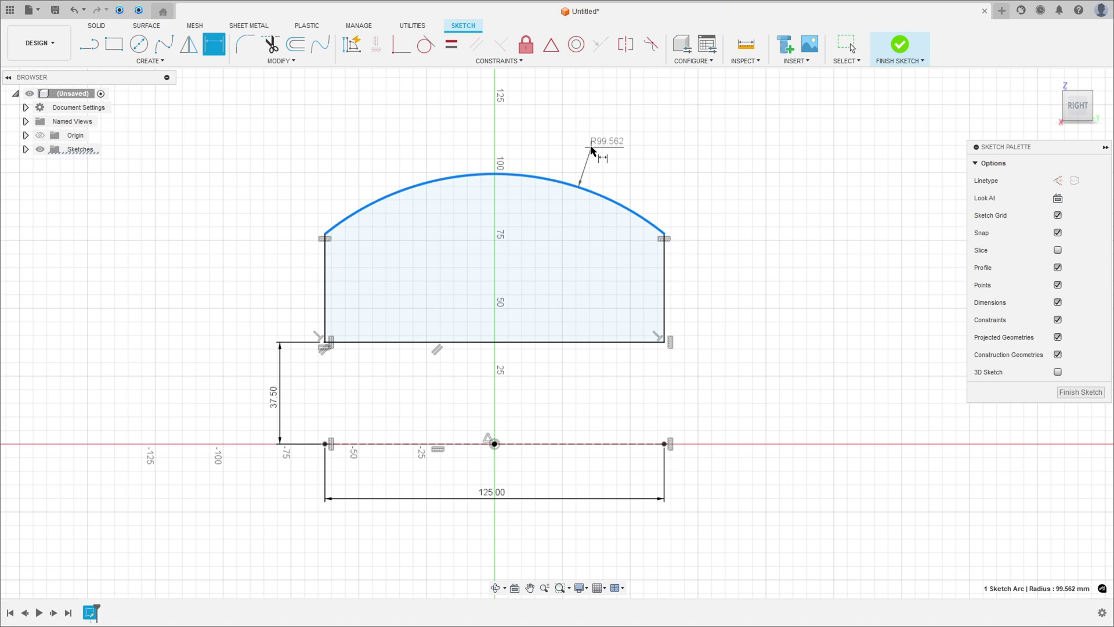
pyautogui.click(601, 147)
pyautogui.write('100')
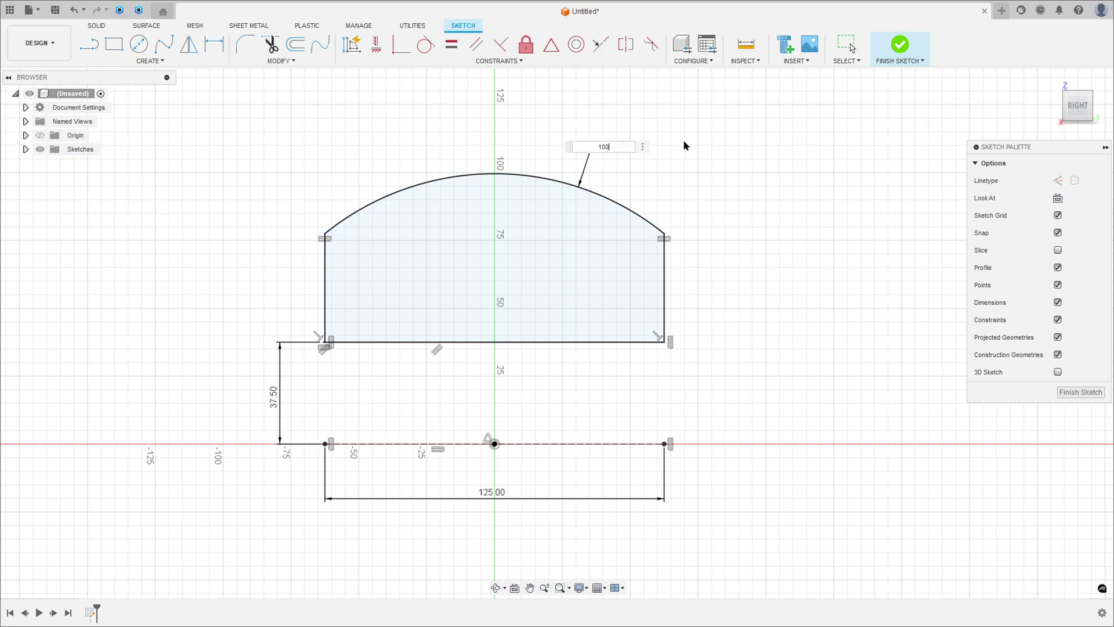
pyautogui.press('Return')
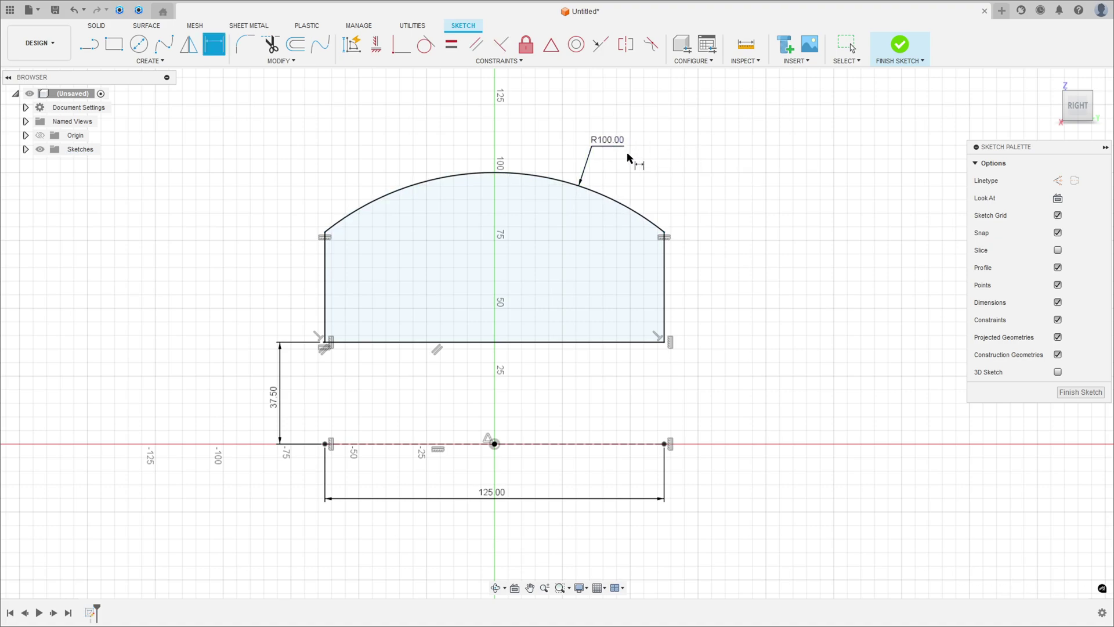
pyautogui.press('Escape')
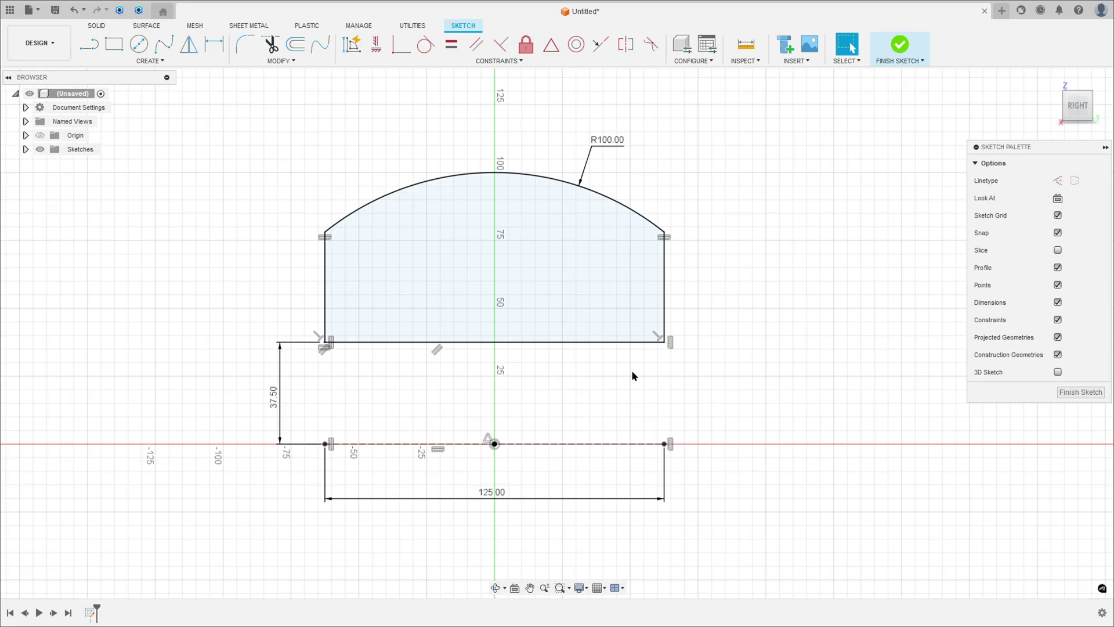
pyautogui.click(900, 46)
pyautogui.click(1052, 81)
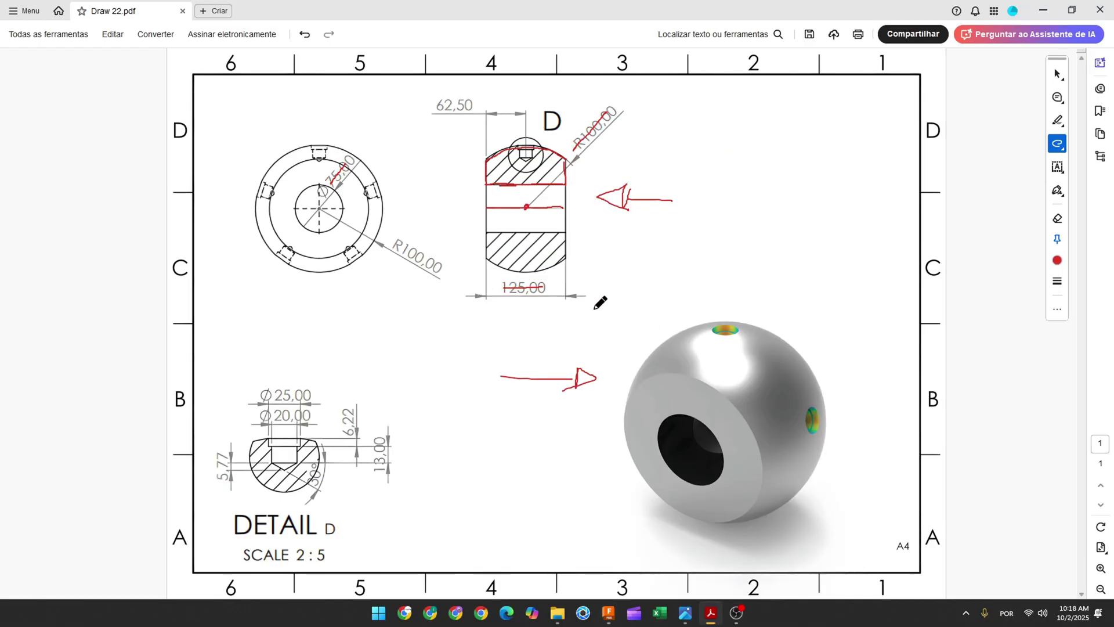
pyautogui.moveTo(600, 302); pyautogui.dragTo(617, 332)
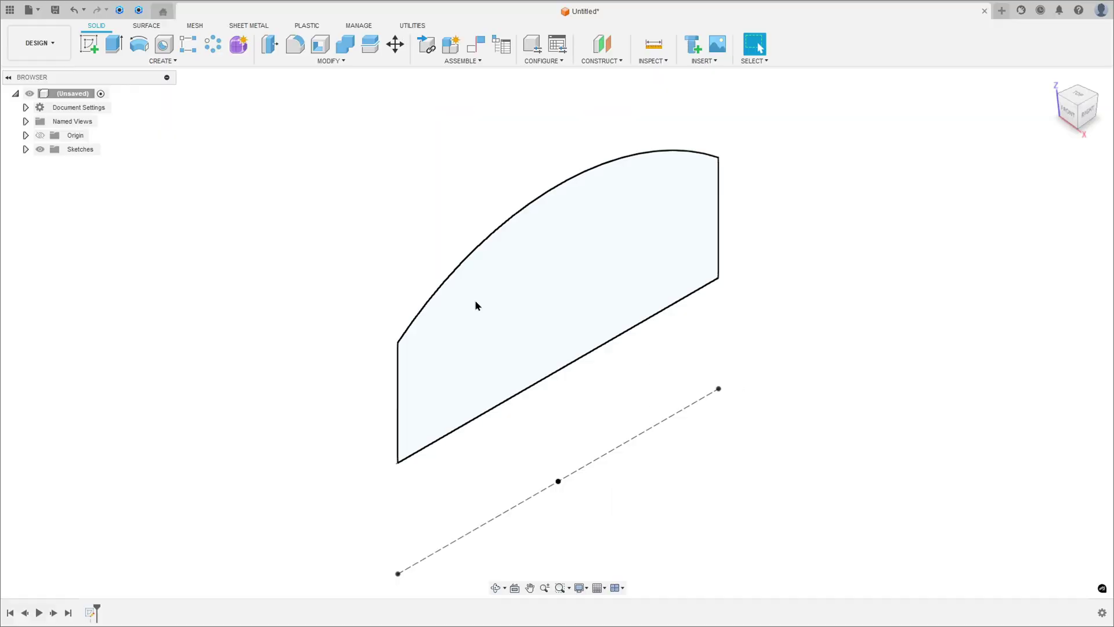
# Step: Revolve the profile 360° about the dashed baseline into a bored ball and orbit to view it
pyautogui.click(137, 48)
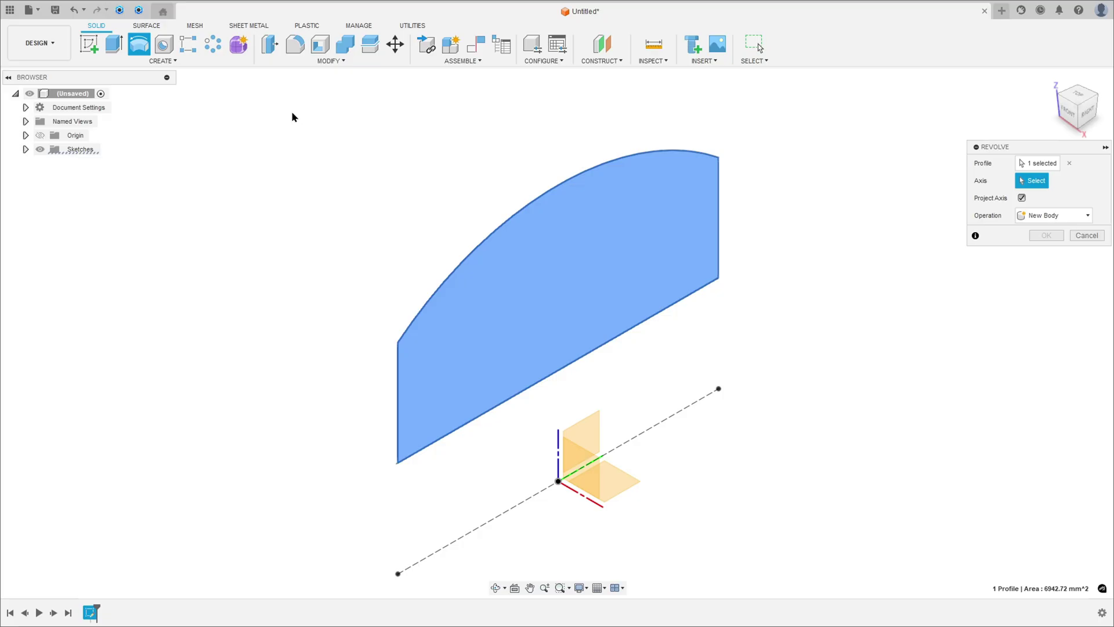
pyautogui.scroll(-1, 690, 289)
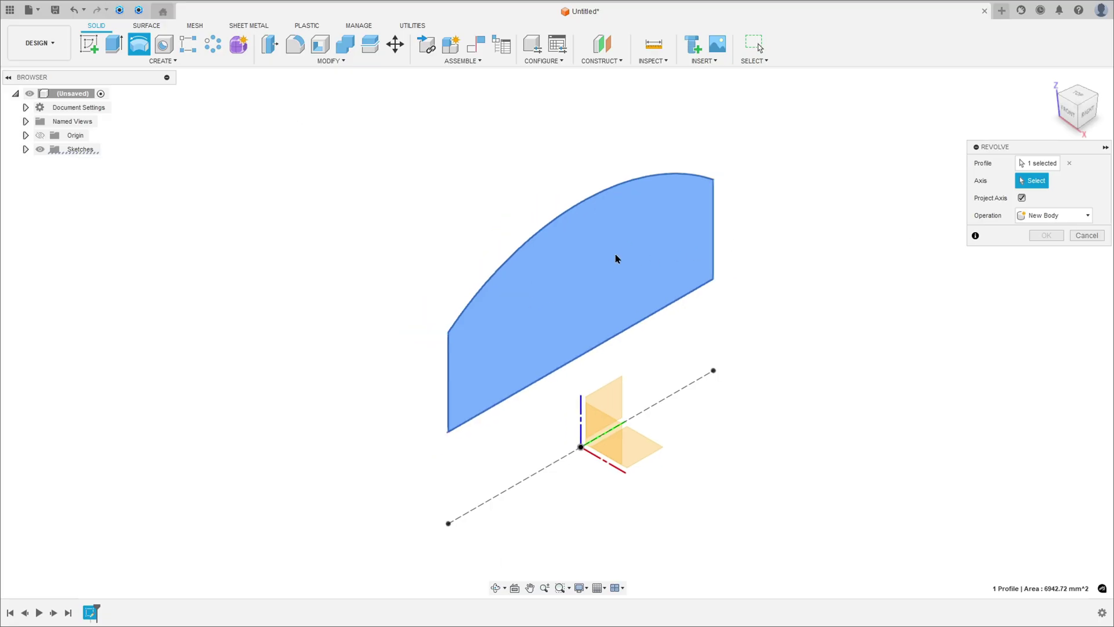
pyautogui.click(664, 396)
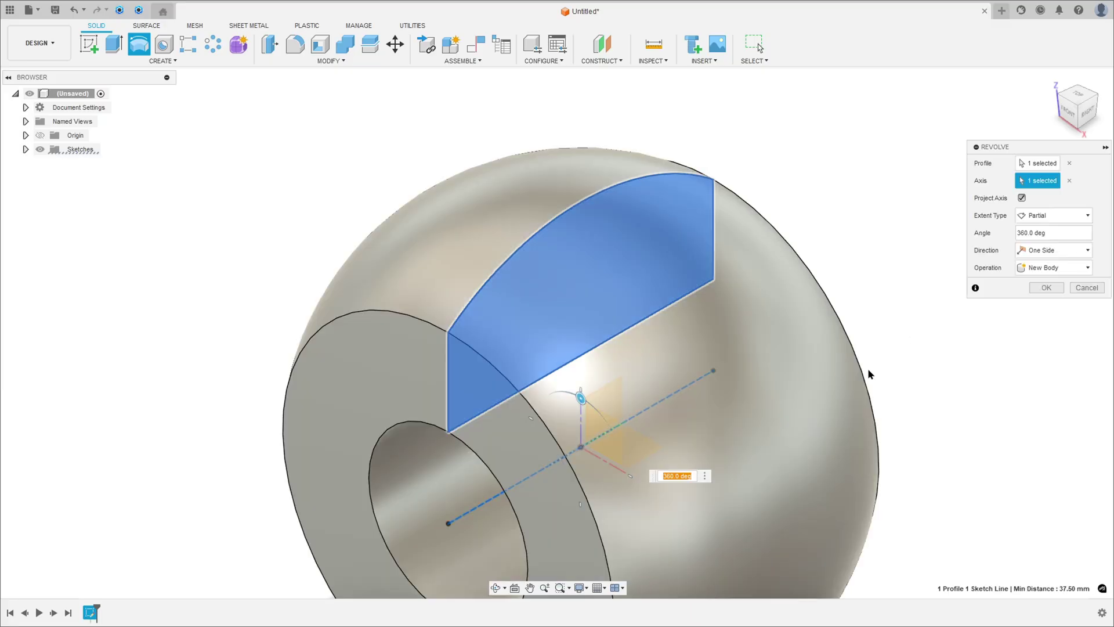
pyautogui.scroll(-1, 868, 368)
pyautogui.scroll(2, 875, 361)
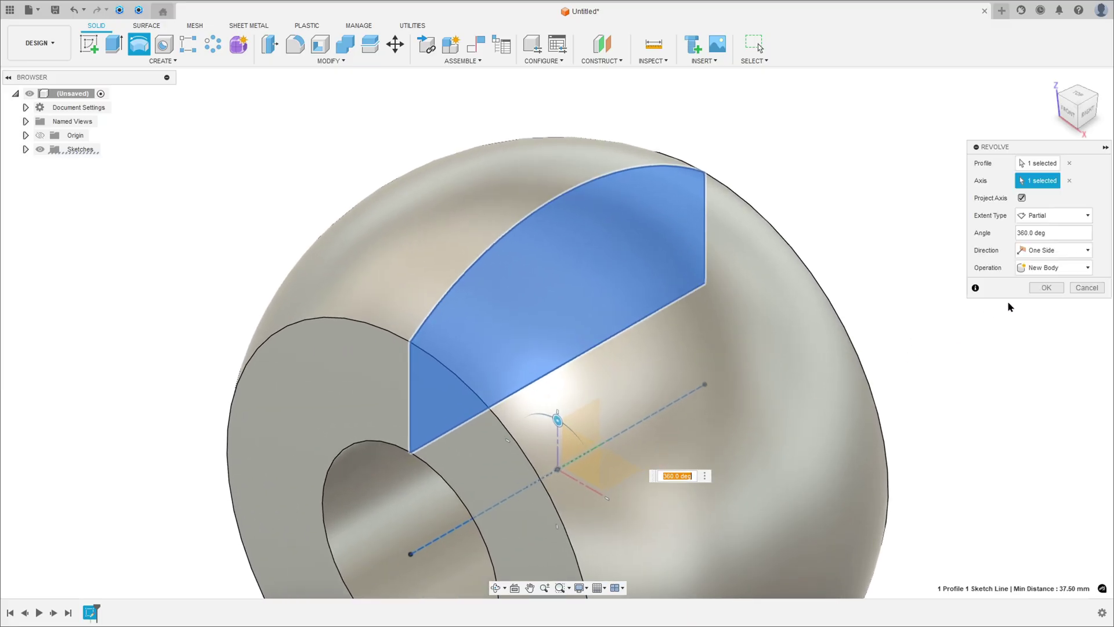
pyautogui.click(1047, 287)
pyautogui.scroll(-3, 915, 356)
pyautogui.keyDown('shift'); pyautogui.moveTo(844, 361); pyautogui.dragTo(823, 353, button='middle'); pyautogui.keyUp('shift')
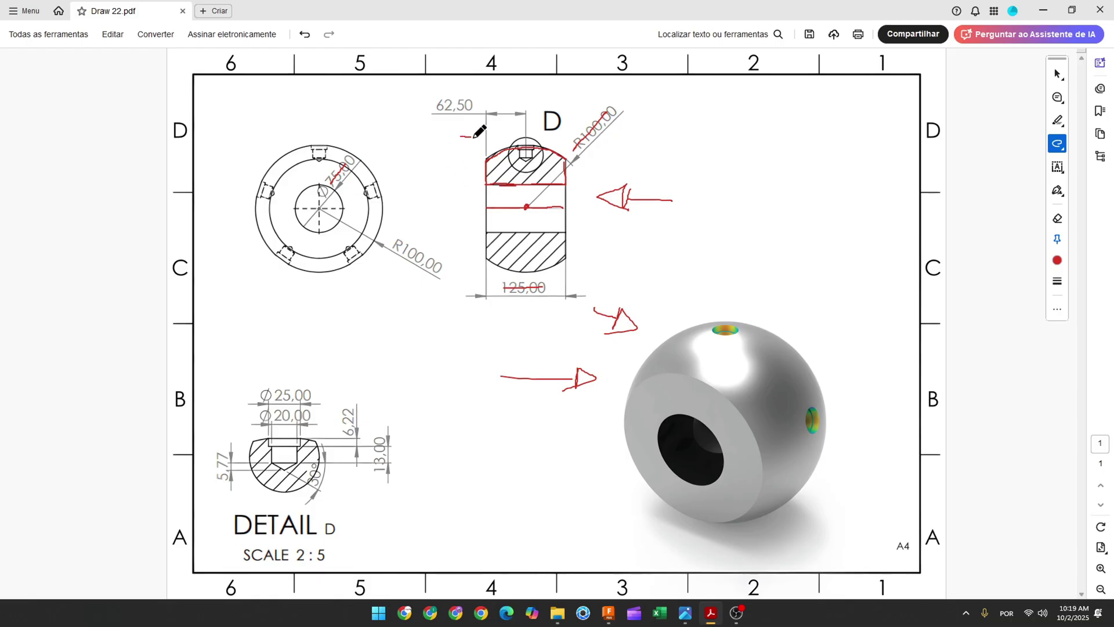
# Step: Draw red arrows at the section's top hole and above DETAIL D
pyautogui.moveTo(491, 130); pyautogui.dragTo(491, 144)
pyautogui.moveTo(328, 338)
pyautogui.mouseDown()
pyautogui.moveTo(321, 383)
pyautogui.moveTo(329, 368)
pyautogui.mouseUp()
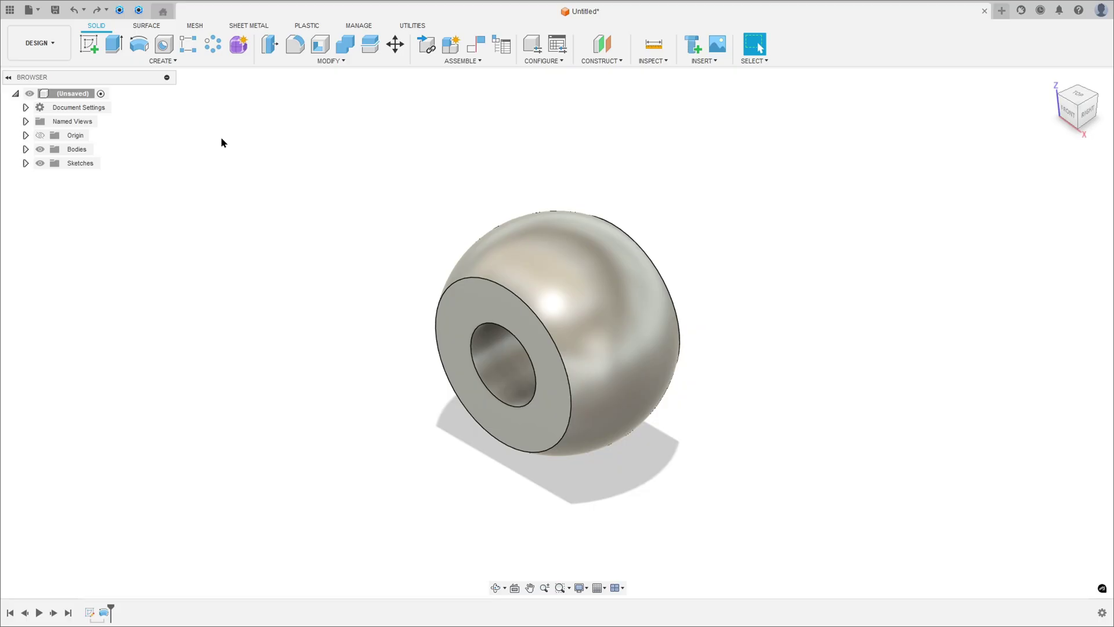
pyautogui.scroll(3, 261, 140)
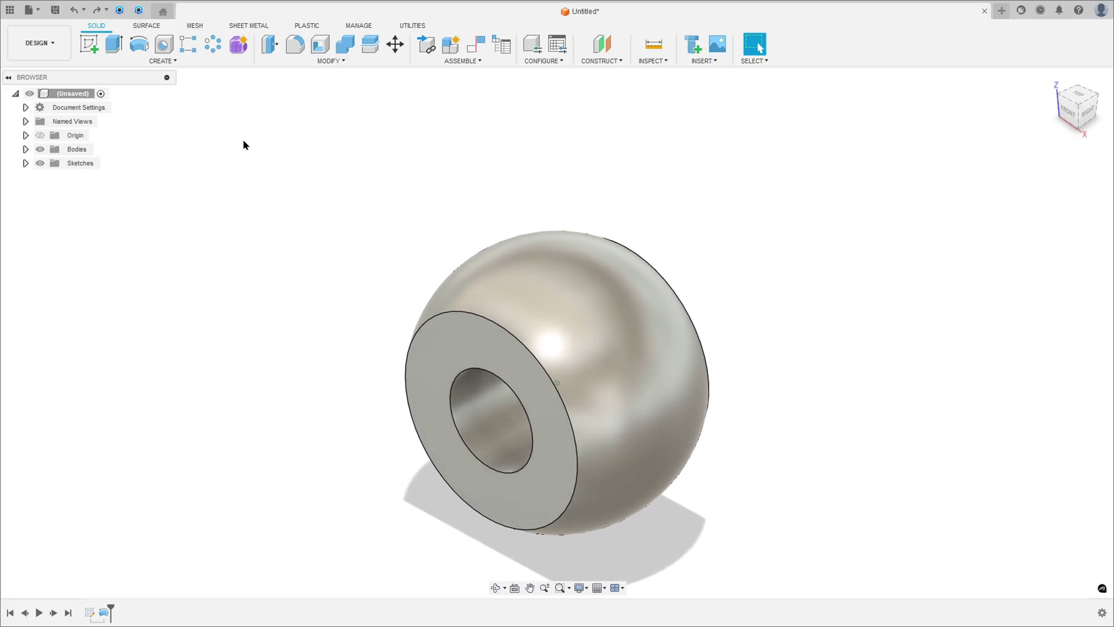
# Step: Start a sketch on the front plane and project the ball body's edges into it
pyautogui.click(89, 44)
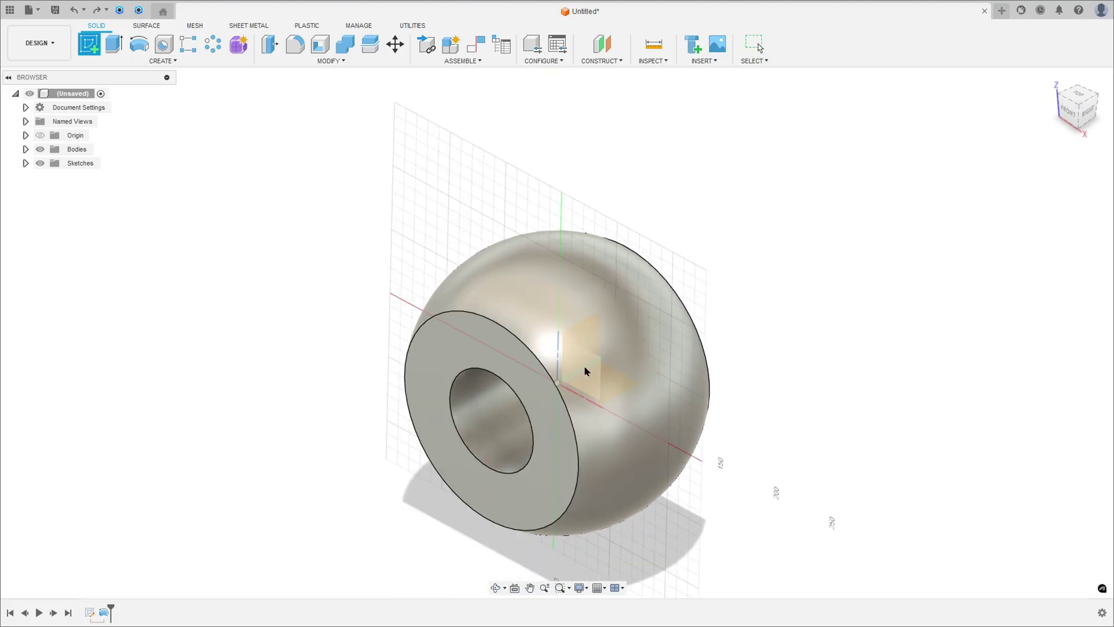
pyautogui.click(585, 372)
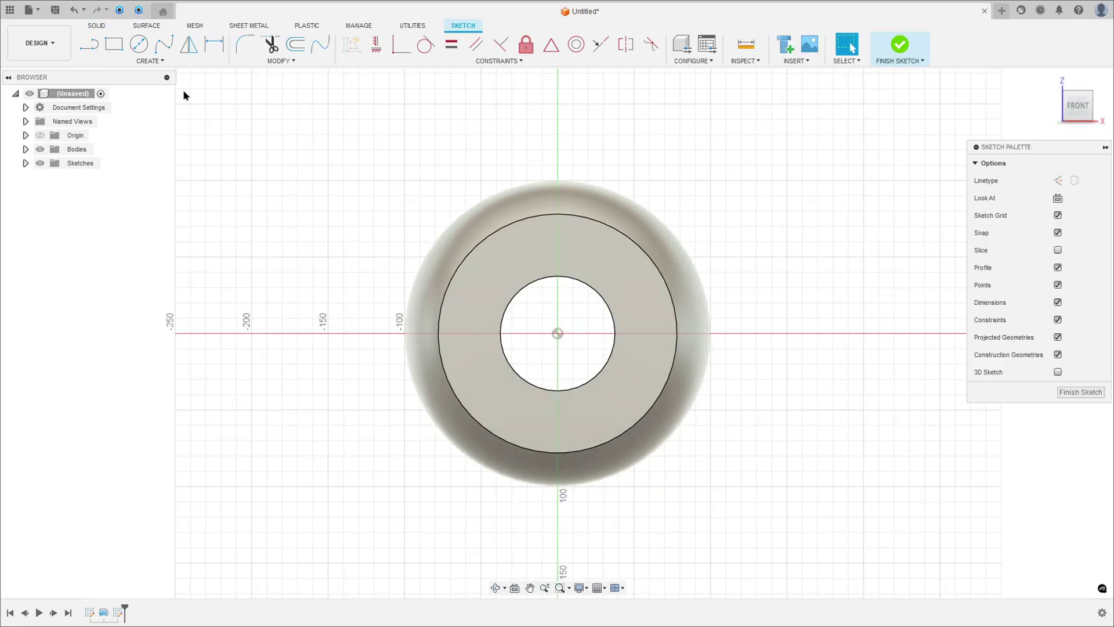
pyautogui.click(149, 61)
pyautogui.moveTo(112, 236)
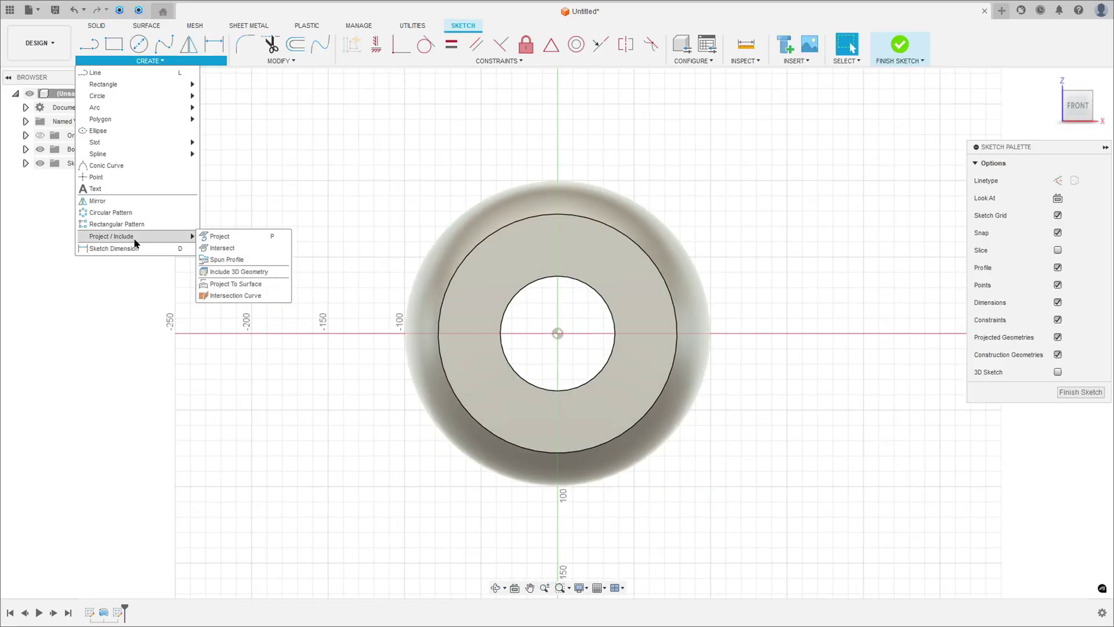
pyautogui.click(223, 237)
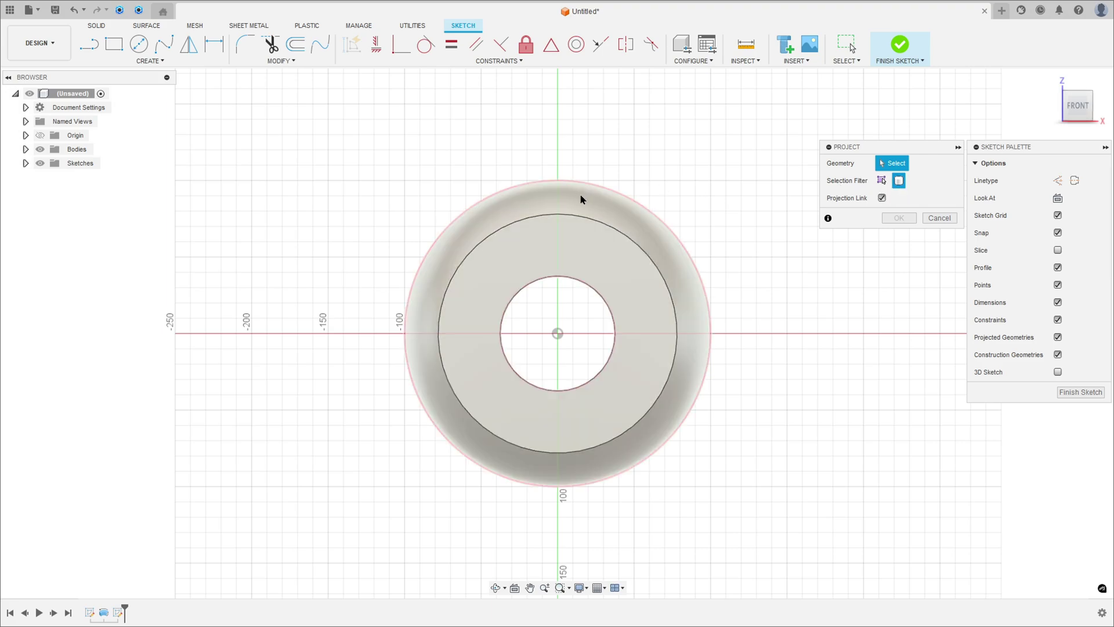
pyautogui.click(583, 195)
pyautogui.click(898, 218)
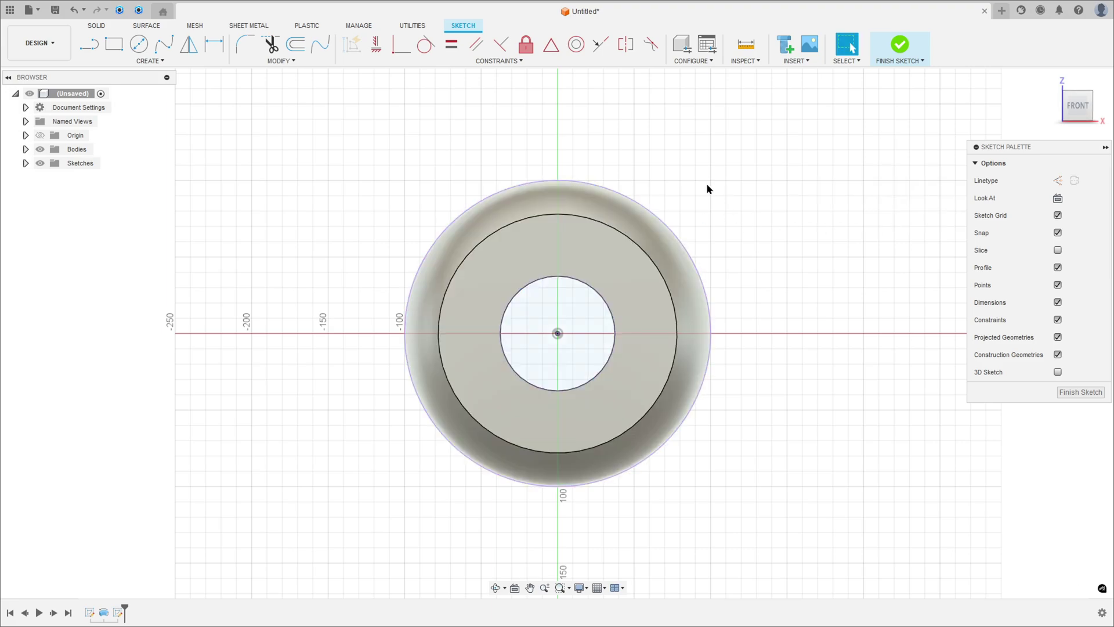
# Step: Place a sketch point at the top of the outer circle and finish the sketch
pyautogui.click(153, 61)
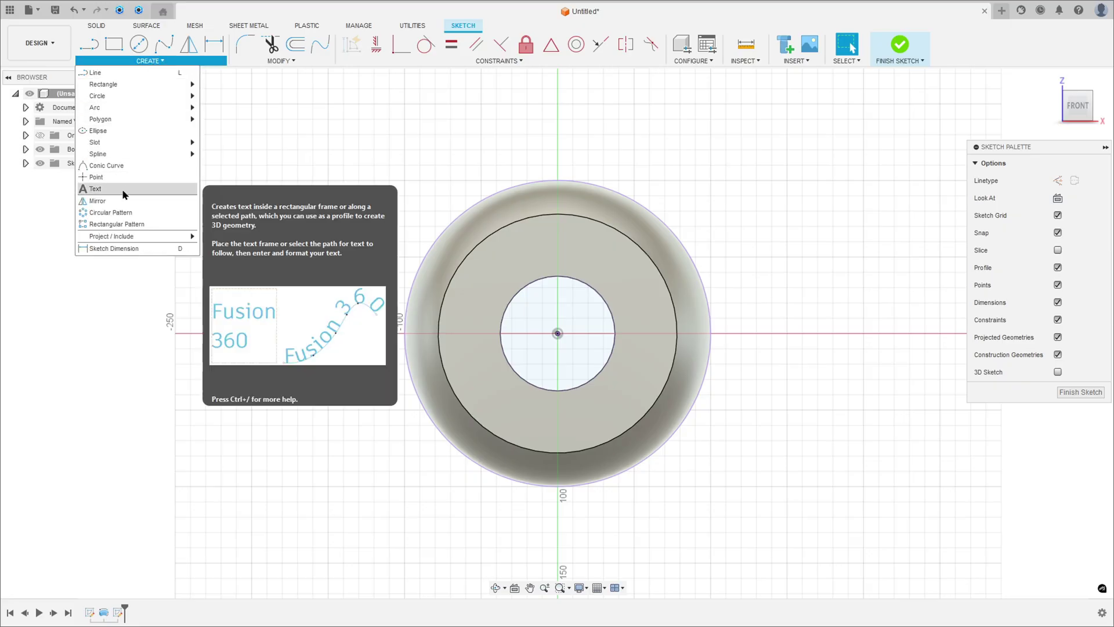
pyautogui.click(96, 177)
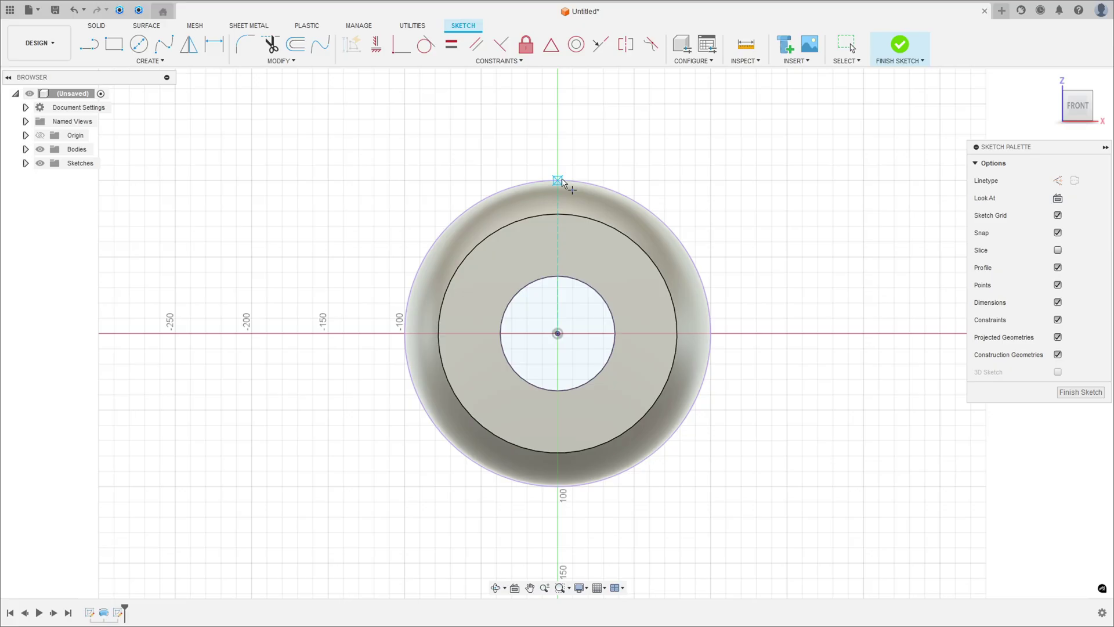
pyautogui.click(558, 181)
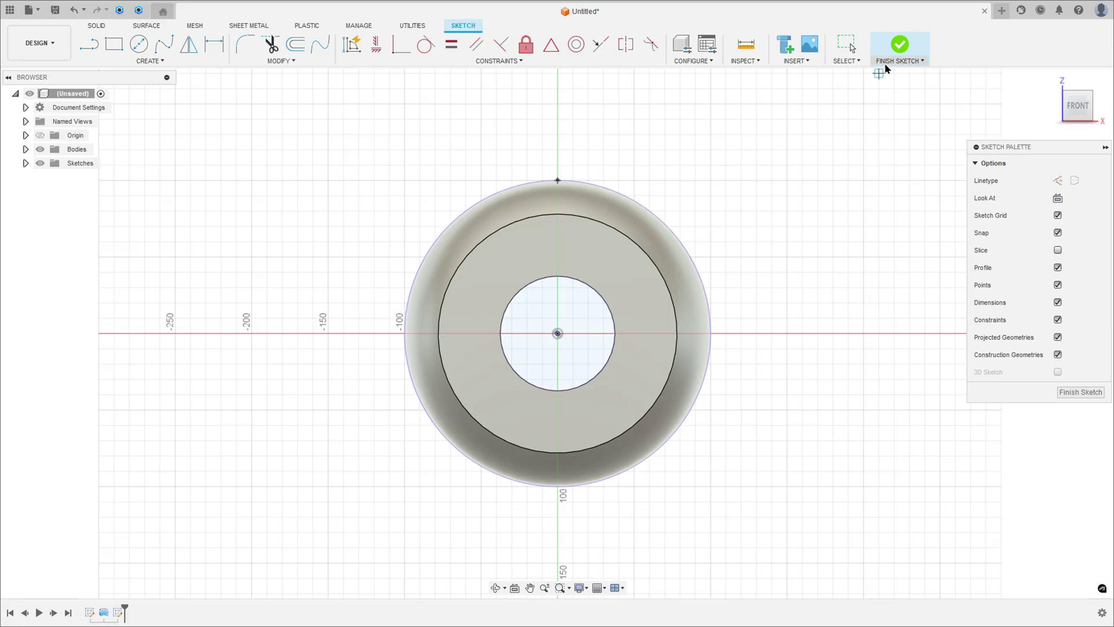
pyautogui.click(900, 46)
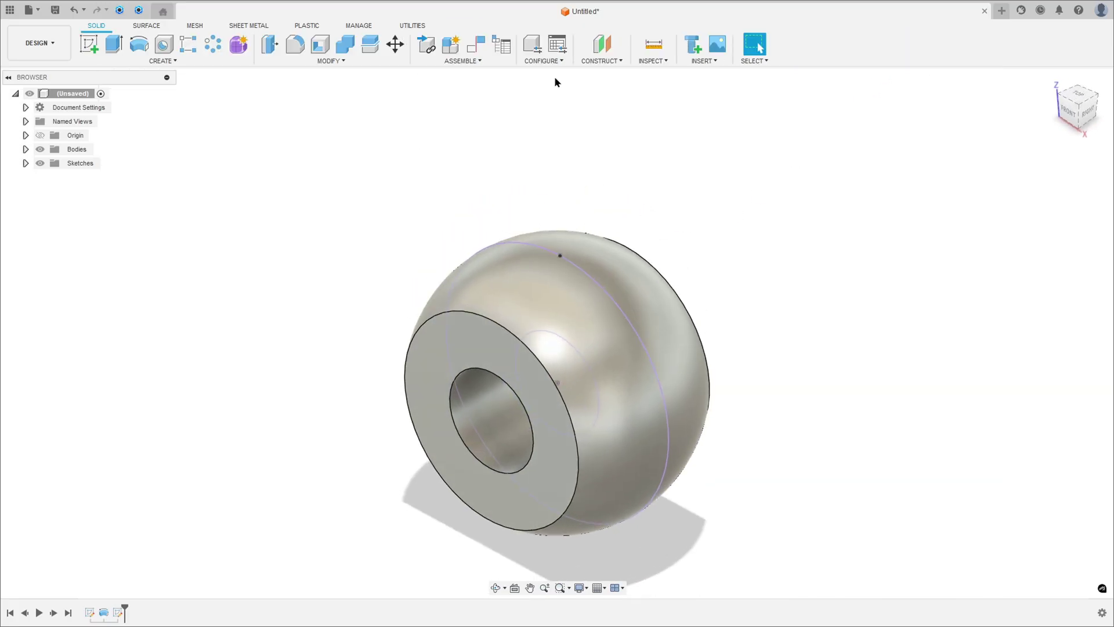
# Step: Create a plane tangent to the sphere face at the top point, then arrow Detail D in red
pyautogui.click(607, 62)
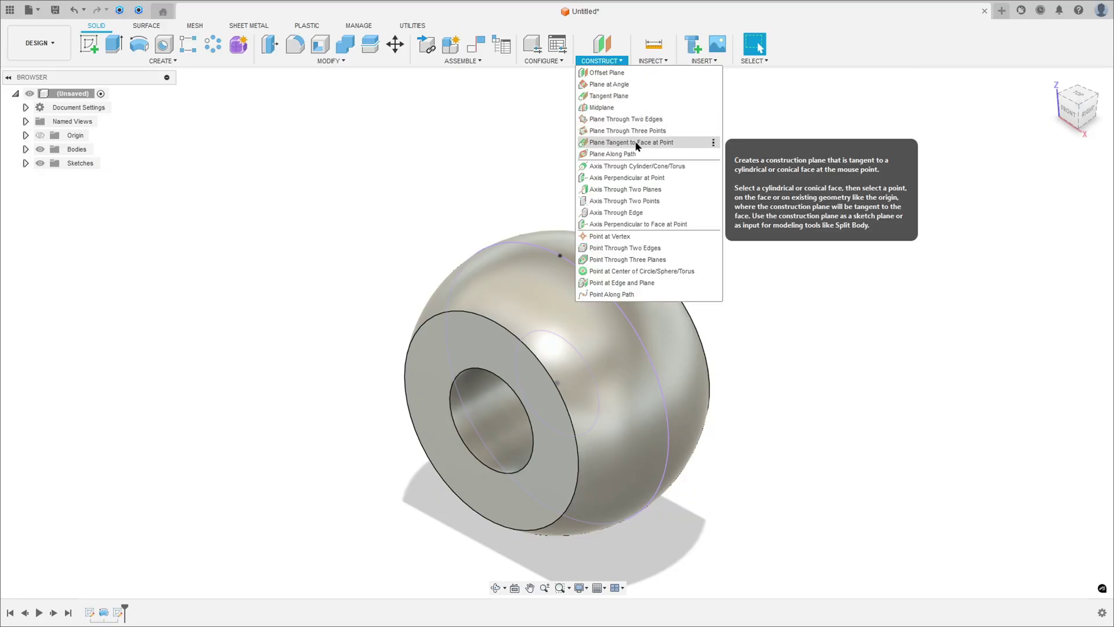
pyautogui.click(650, 144)
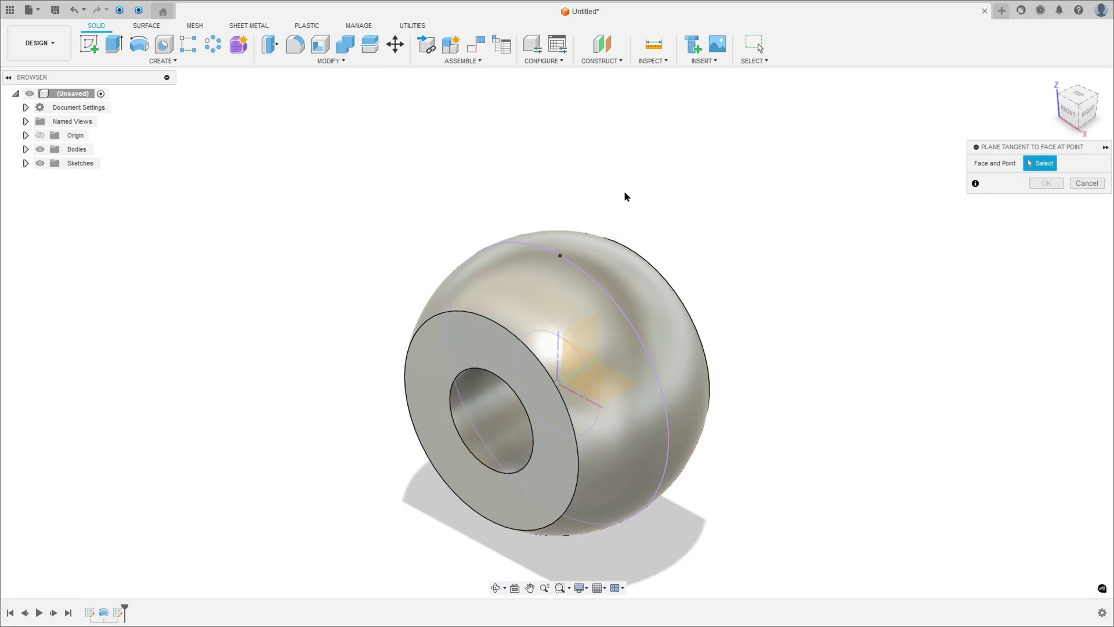
pyautogui.click(535, 279)
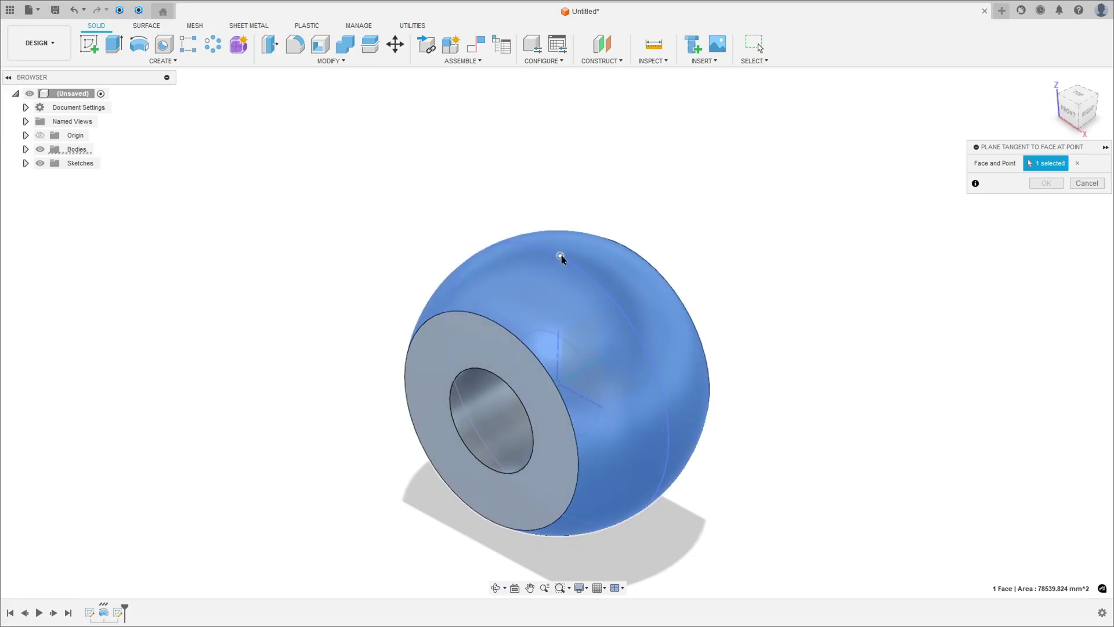
pyautogui.click(561, 258)
pyautogui.click(1045, 184)
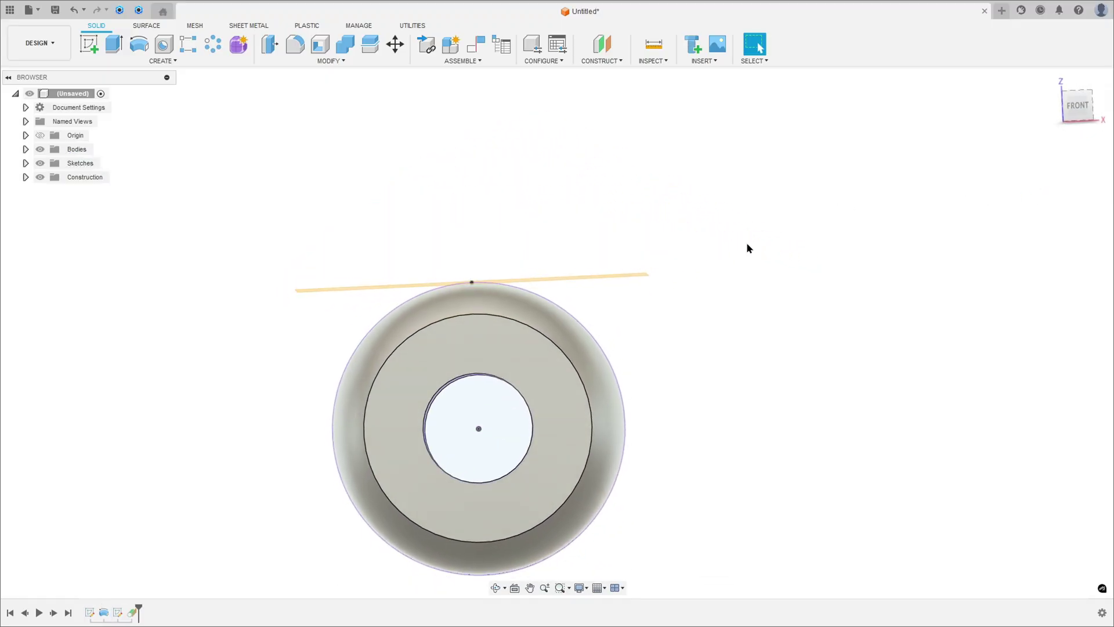
pyautogui.moveTo(746, 249)
pyautogui.keyDown('shift'); pyautogui.mouseDown(button='middle')
pyautogui.moveTo(722, 186)
pyautogui.moveTo(740, 181)
pyautogui.moveTo(708, 185)
pyautogui.mouseUp(button='middle'); pyautogui.keyUp('shift')
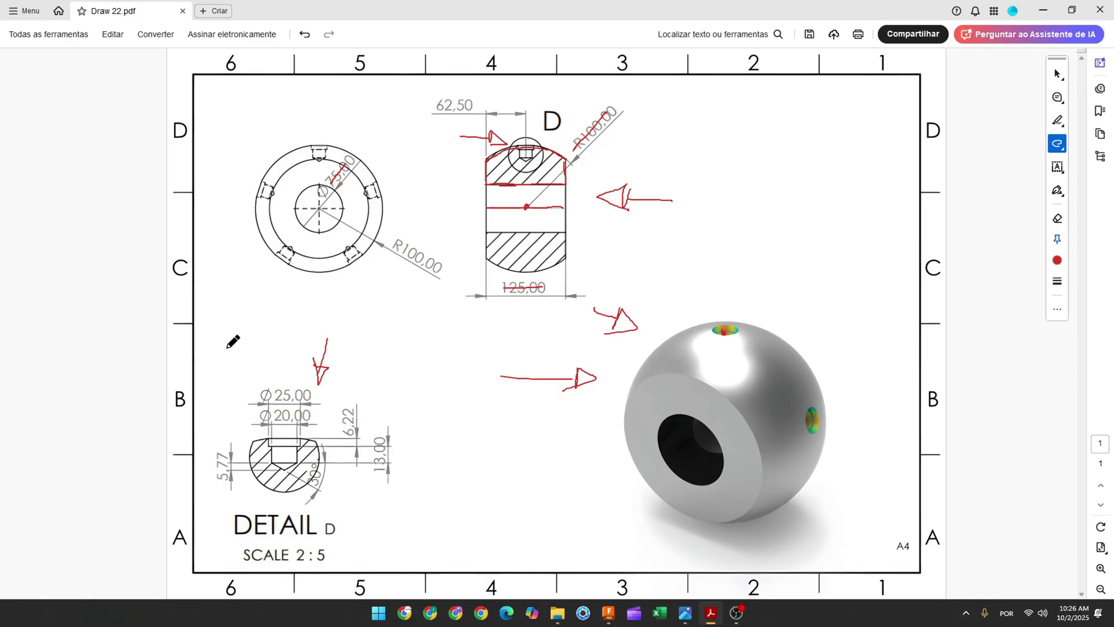
pyautogui.moveTo(227, 340)
pyautogui.mouseDown()
pyautogui.moveTo(246, 377)
pyautogui.moveTo(257, 368)
pyautogui.mouseUp()
# Step: Mark Detail D's Ø25,00 dimension, counterbore floor and 13,00 dimension in red, then return to Fusion
pyautogui.moveTo(267, 393); pyautogui.dragTo(301, 392)
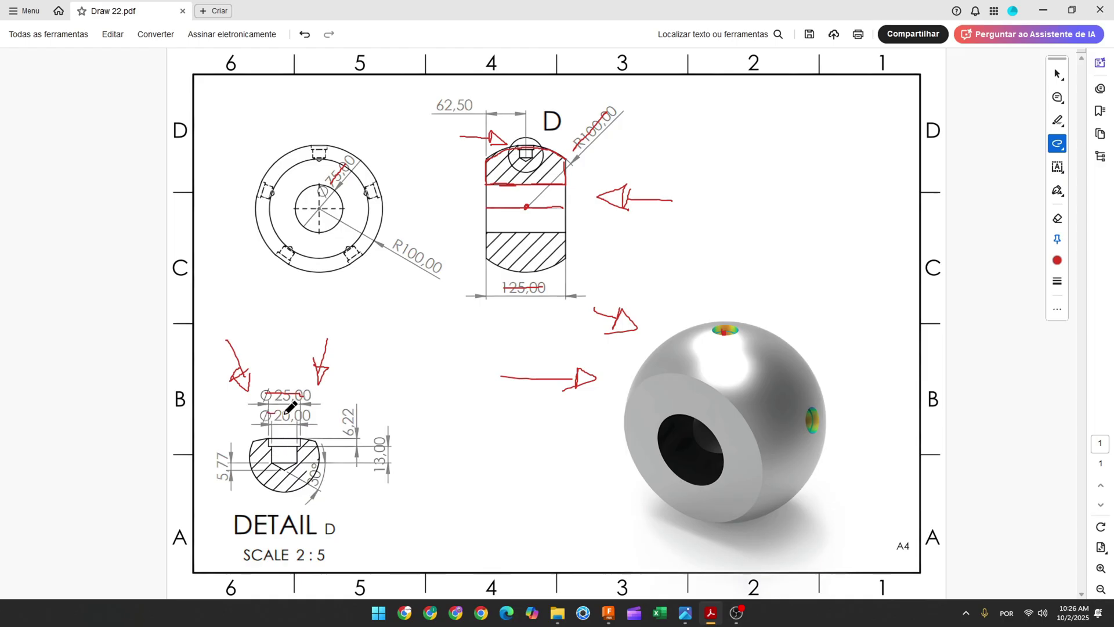
pyautogui.keyDown('ctrl'); pyautogui.scroll(2, 298, 475); pyautogui.keyUp('ctrl')
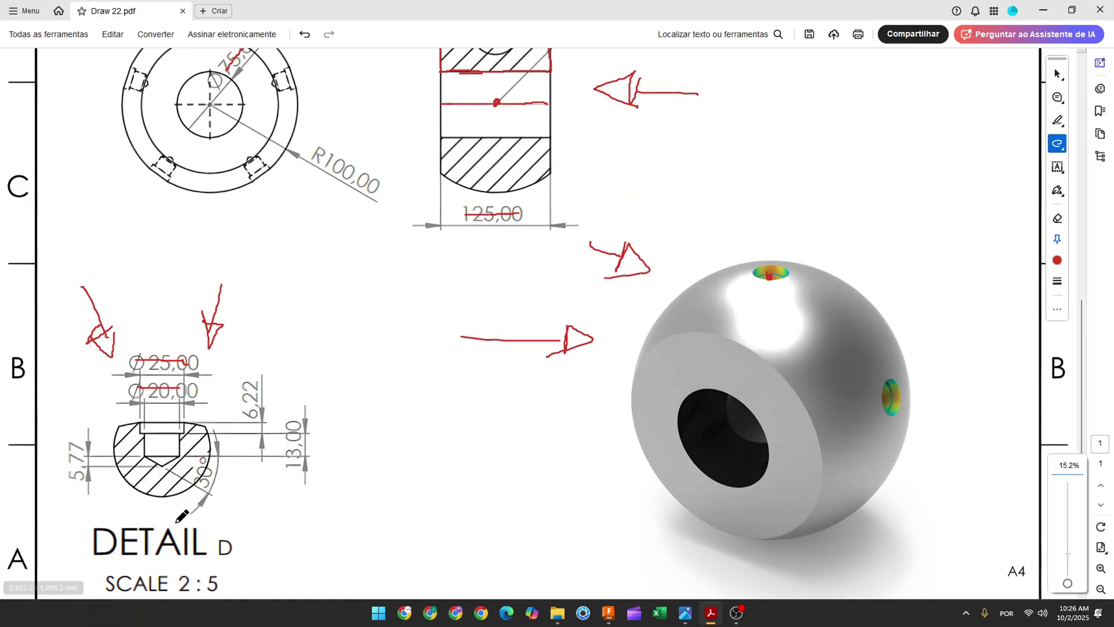
pyautogui.scroll(-1, 184, 460)
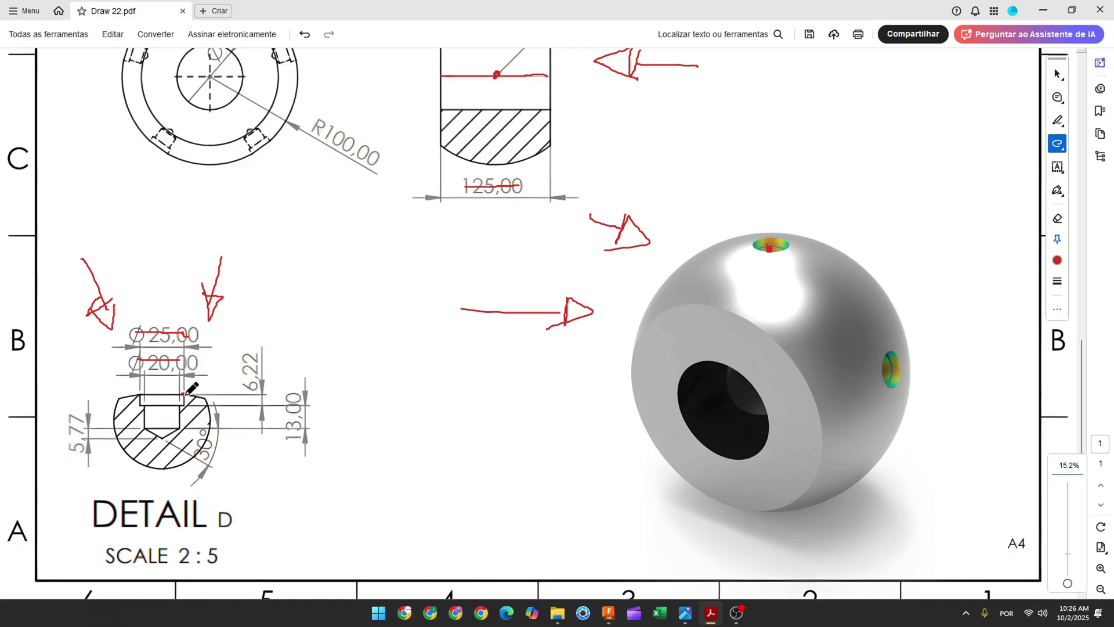
pyautogui.moveTo(185, 396); pyautogui.dragTo(190, 400)
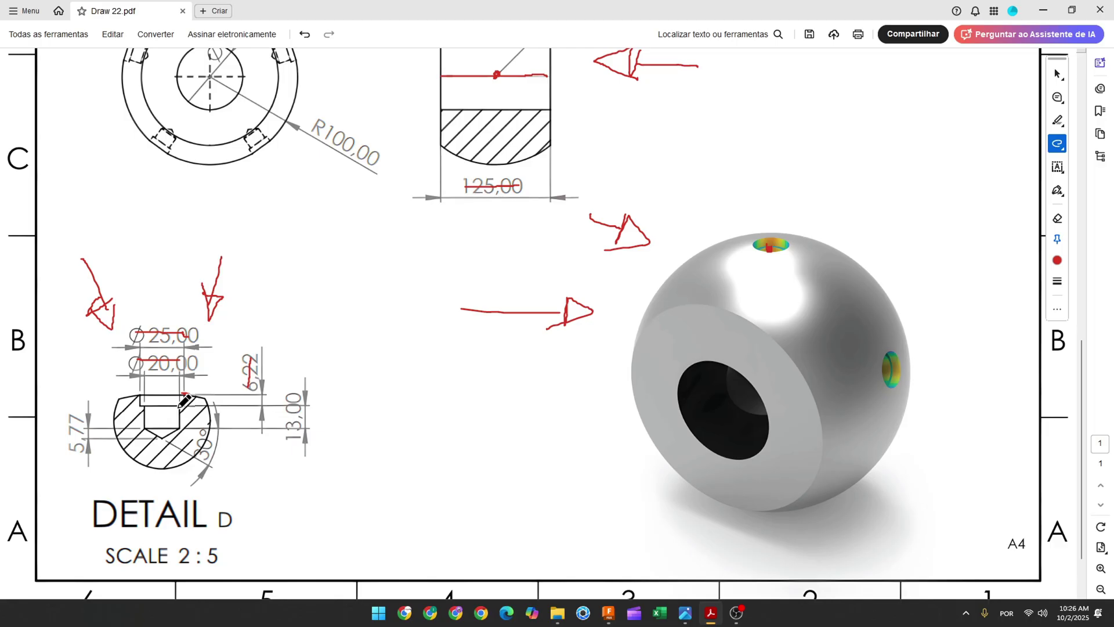
pyautogui.moveTo(296, 391); pyautogui.dragTo(298, 441)
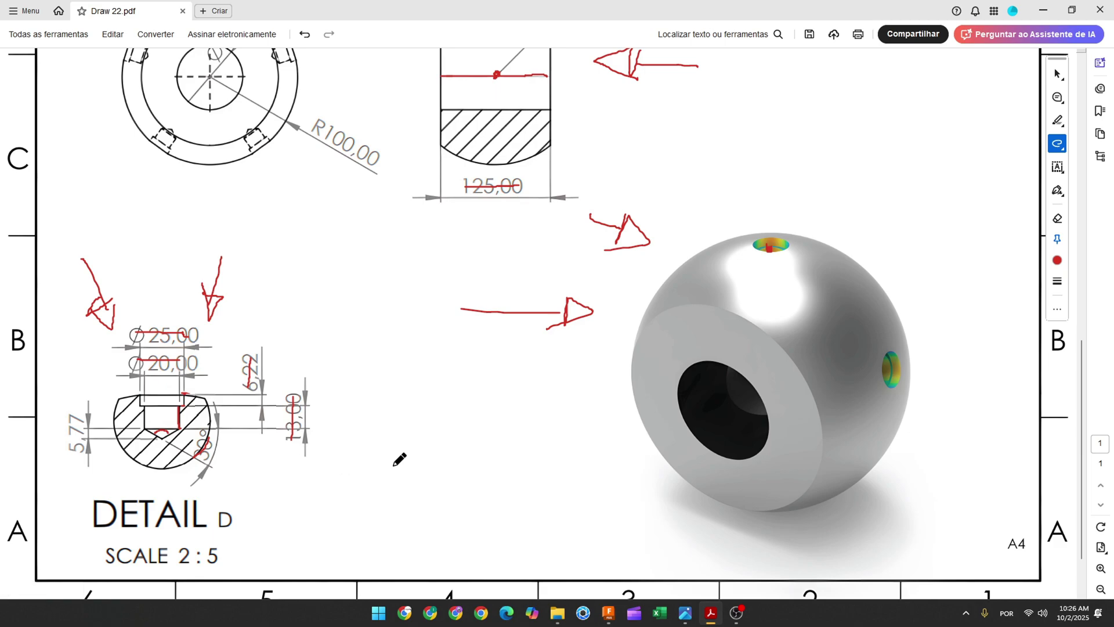
pyautogui.hotkey('alt', 'Tab')
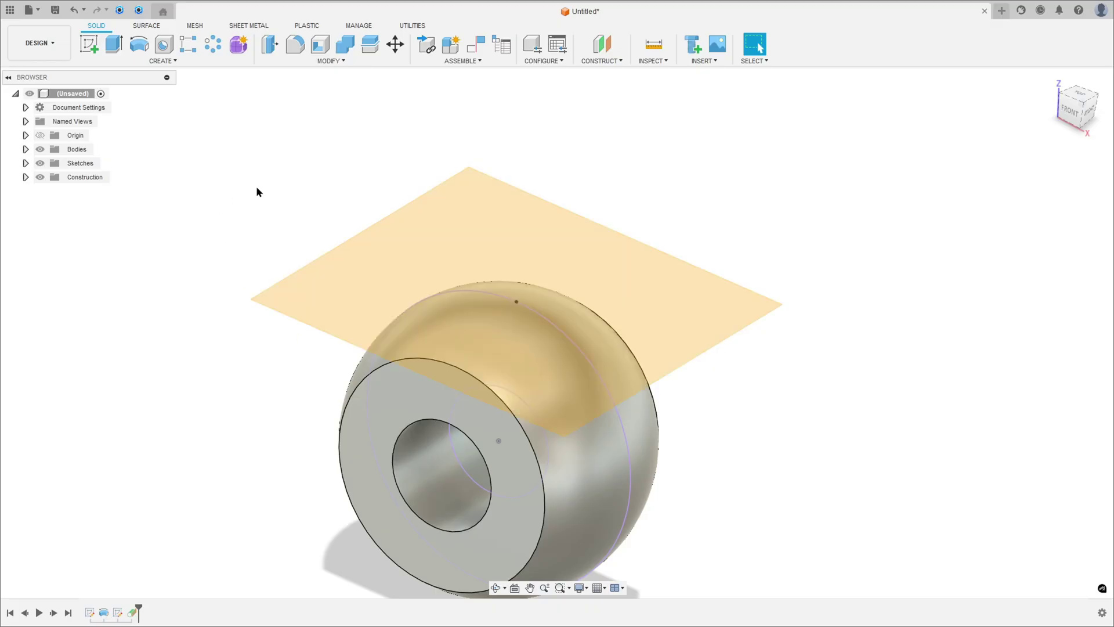
# Step: Place a counterbore hole on the tangent plane, centring it on the plane from the top view
pyautogui.click(163, 44)
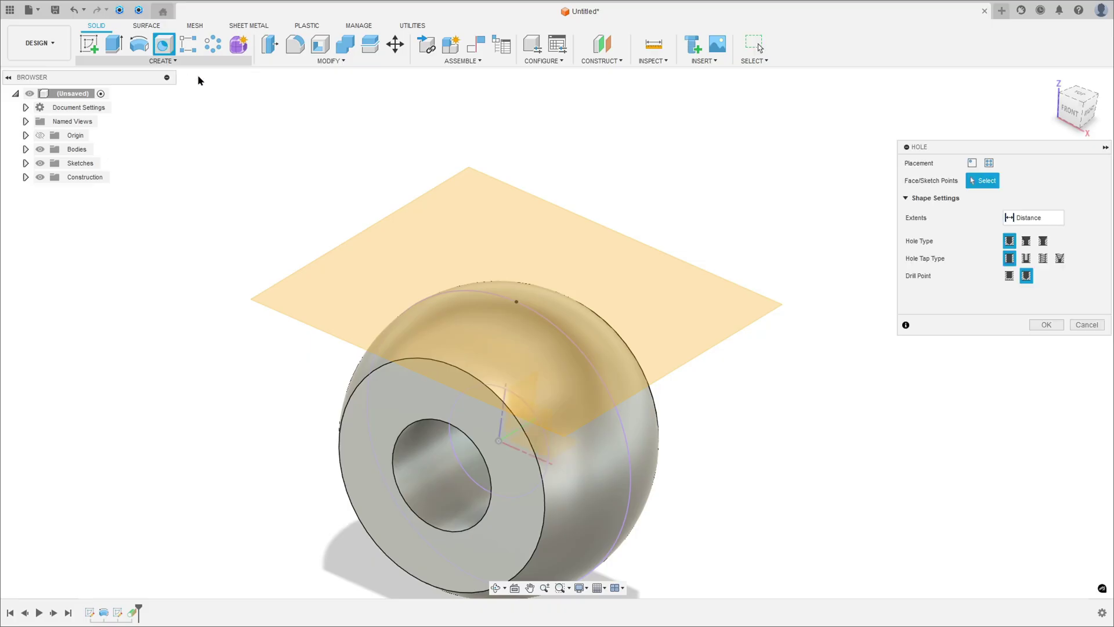
pyautogui.click(663, 282)
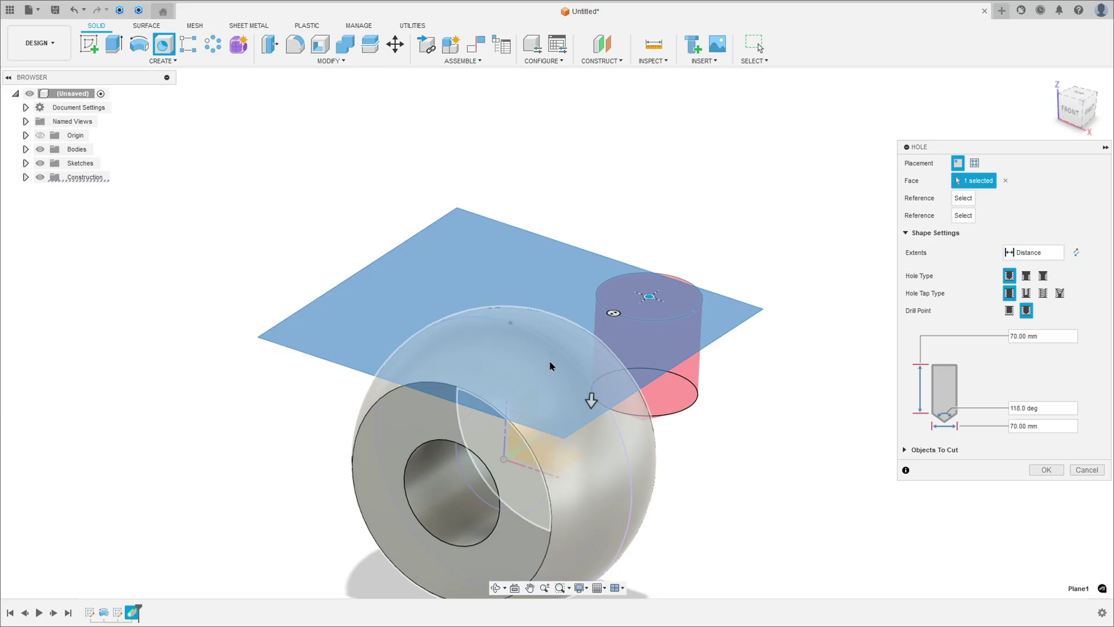
pyautogui.keyDown('shift'); pyautogui.moveTo(620, 324); pyautogui.dragTo(571, 384, button='middle'); pyautogui.keyUp('shift')
pyautogui.click(1080, 99)
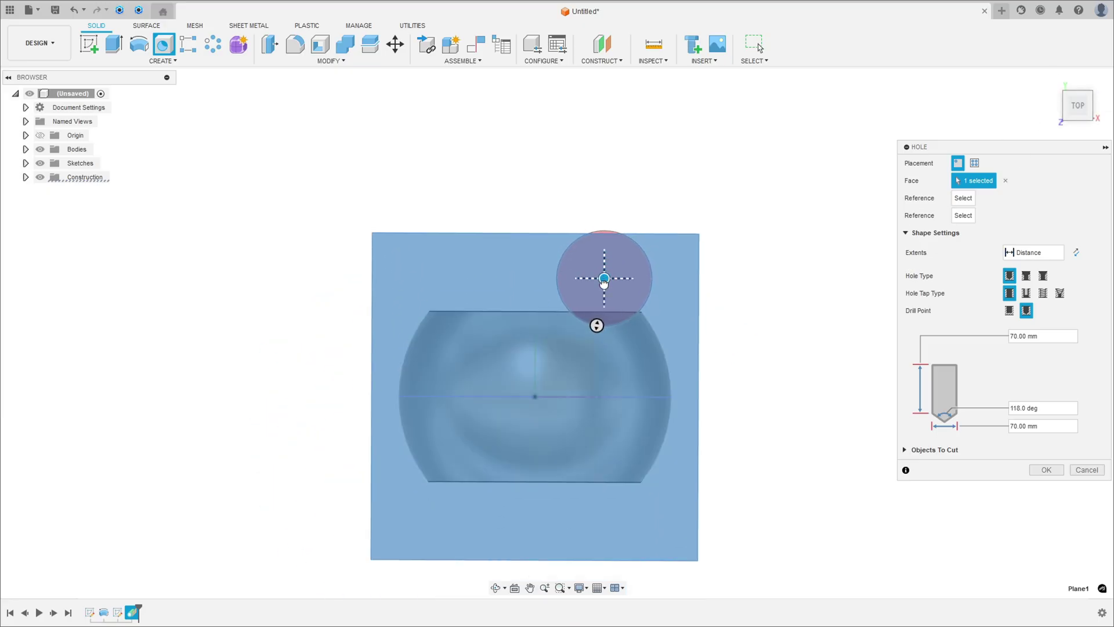
pyautogui.moveTo(602, 273); pyautogui.dragTo(537, 396)
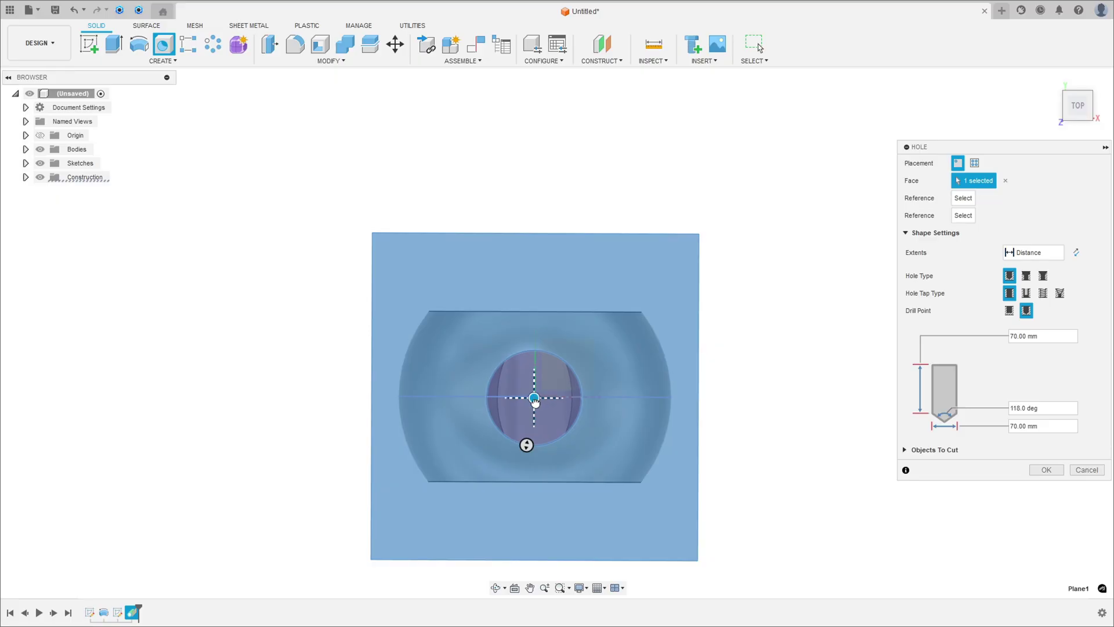
pyautogui.moveTo(534, 400)
pyautogui.keyDown('shift'); pyautogui.mouseDown(button='middle')
pyautogui.moveTo(542, 392)
pyautogui.moveTo(538, 417)
pyautogui.moveTo(659, 418)
pyautogui.mouseUp(button='middle'); pyautogui.keyUp('shift')
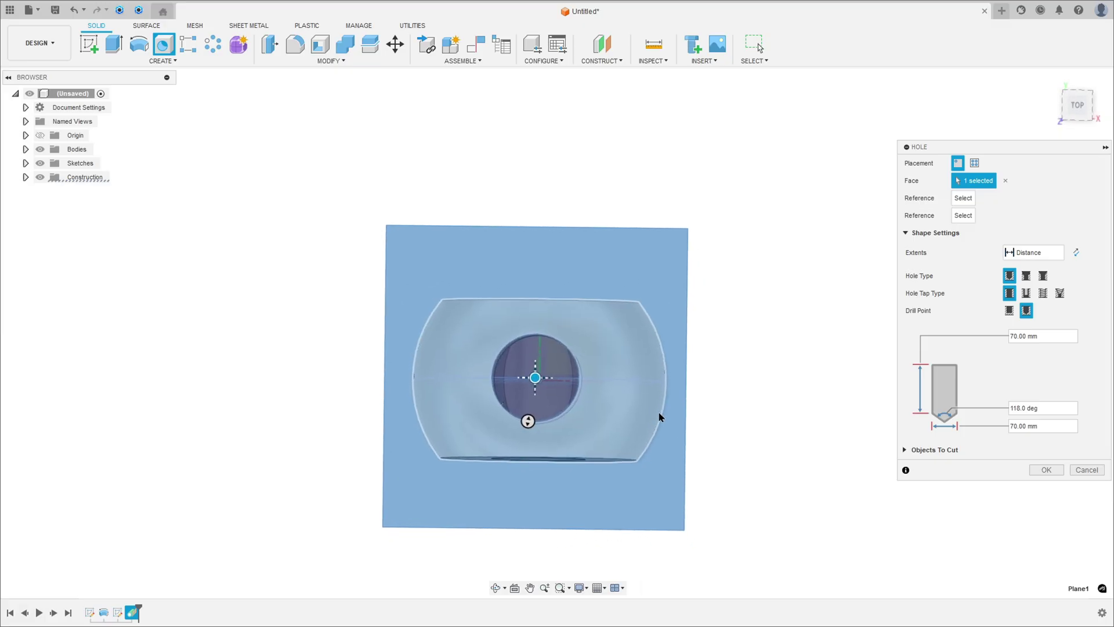
pyautogui.scroll(3, 660, 418)
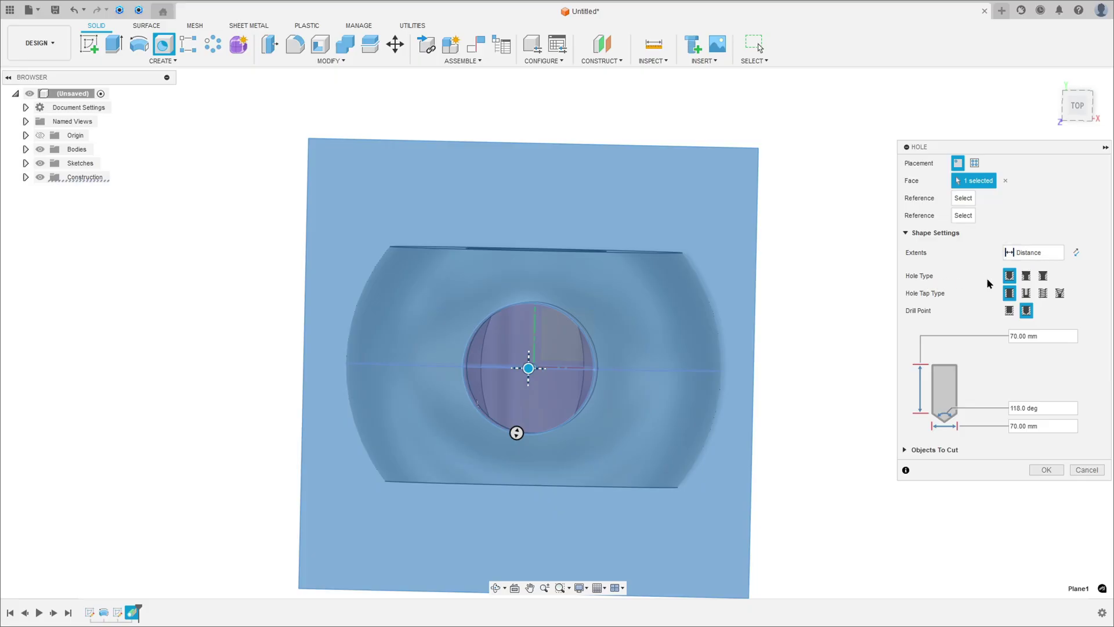
pyautogui.click(1027, 279)
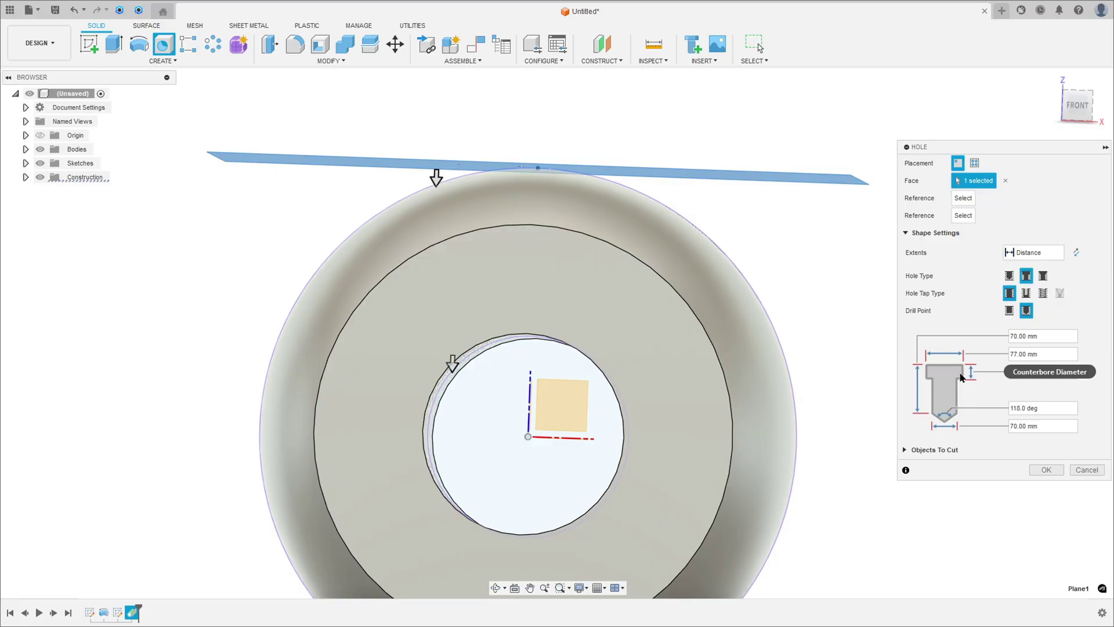
# Step: Set the hole diameter to 20 mm and the counterbore depth to 6.22 mm
pyautogui.click(1048, 355)
pyautogui.write('25')
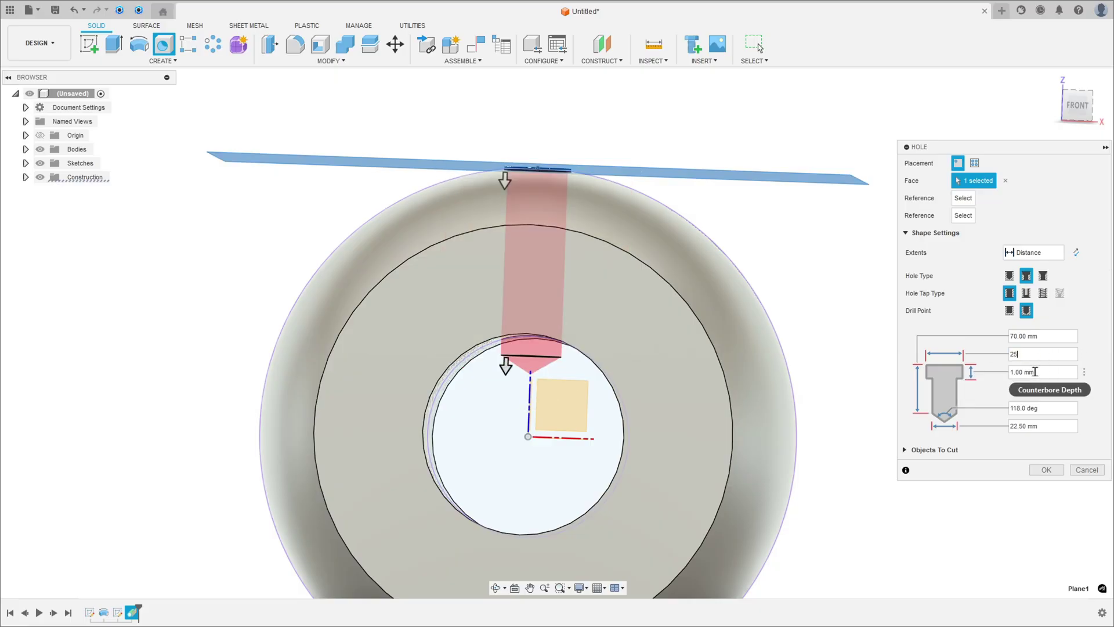
pyautogui.click(1034, 427)
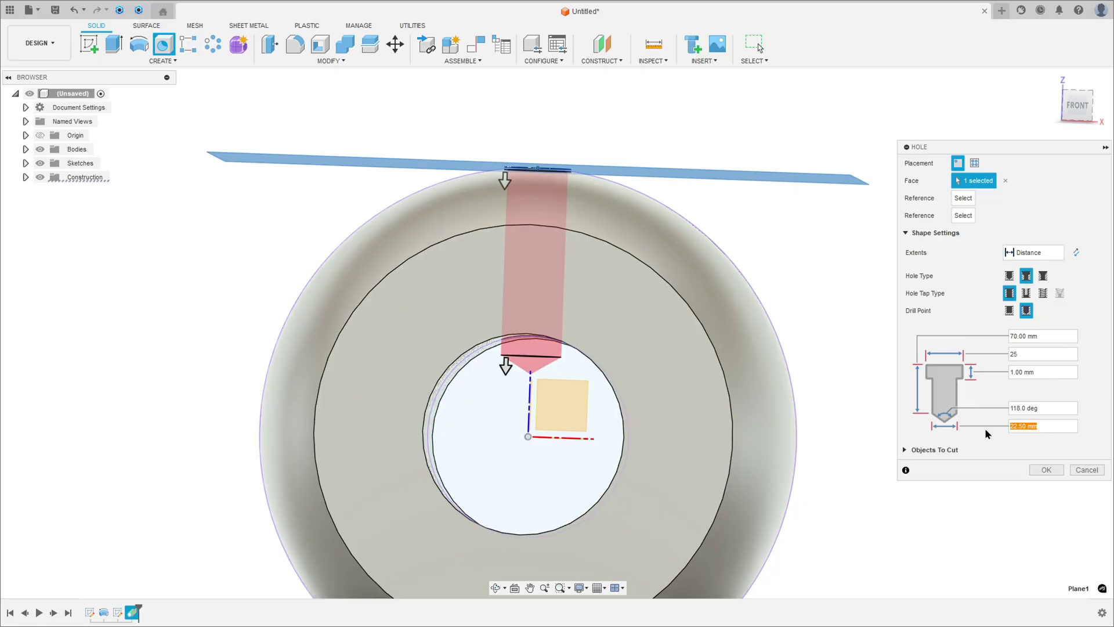
pyautogui.write('20')
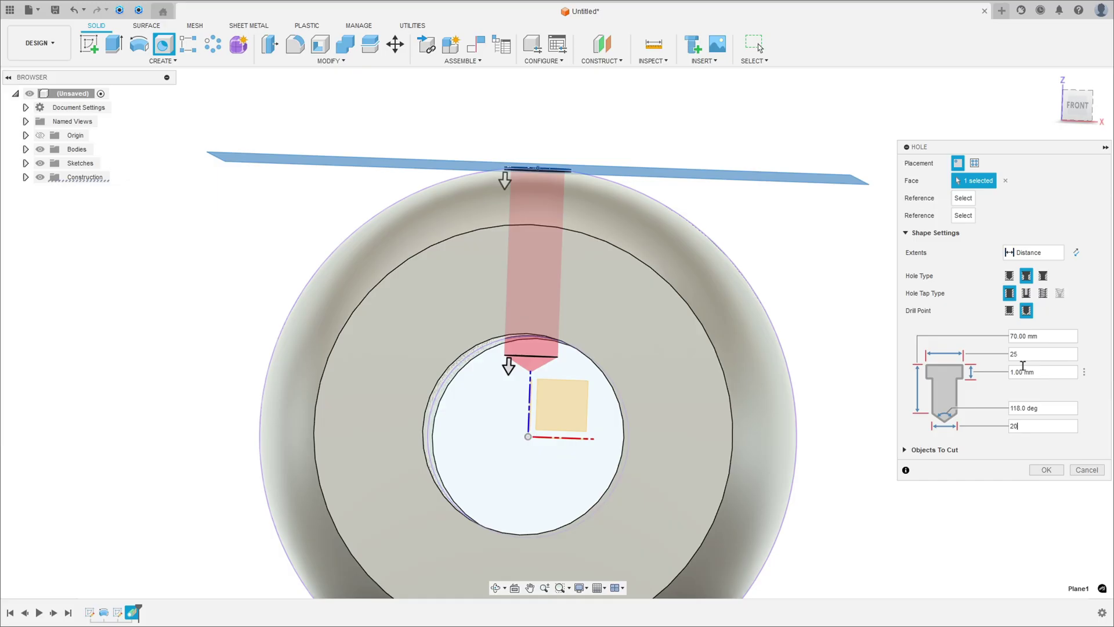
pyautogui.click(1044, 373)
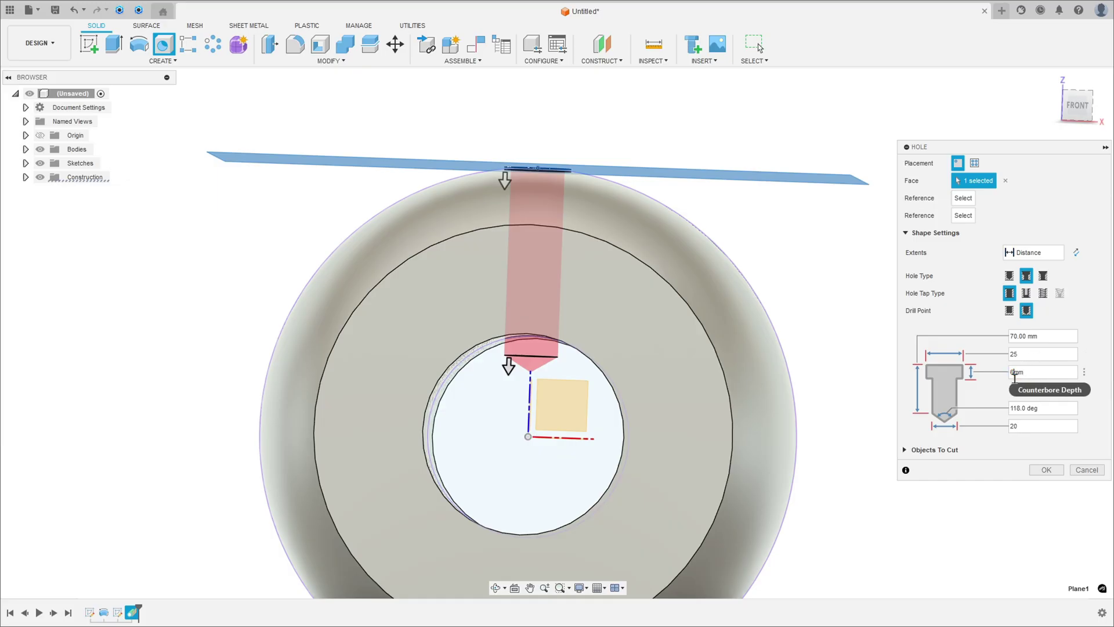
pyautogui.write('6')
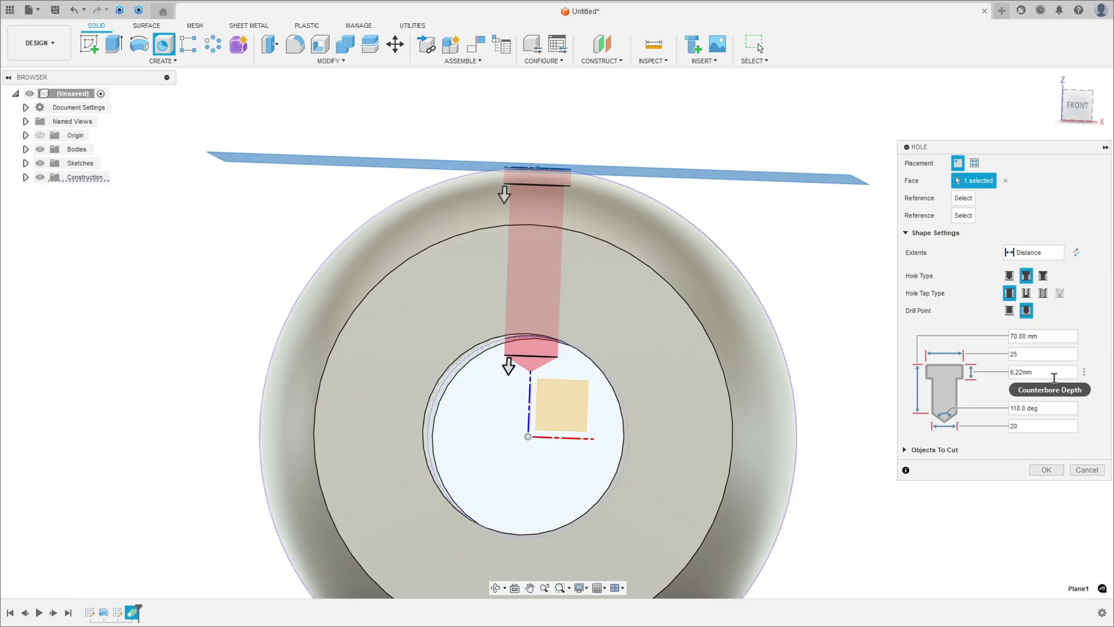
pyautogui.click(1050, 412)
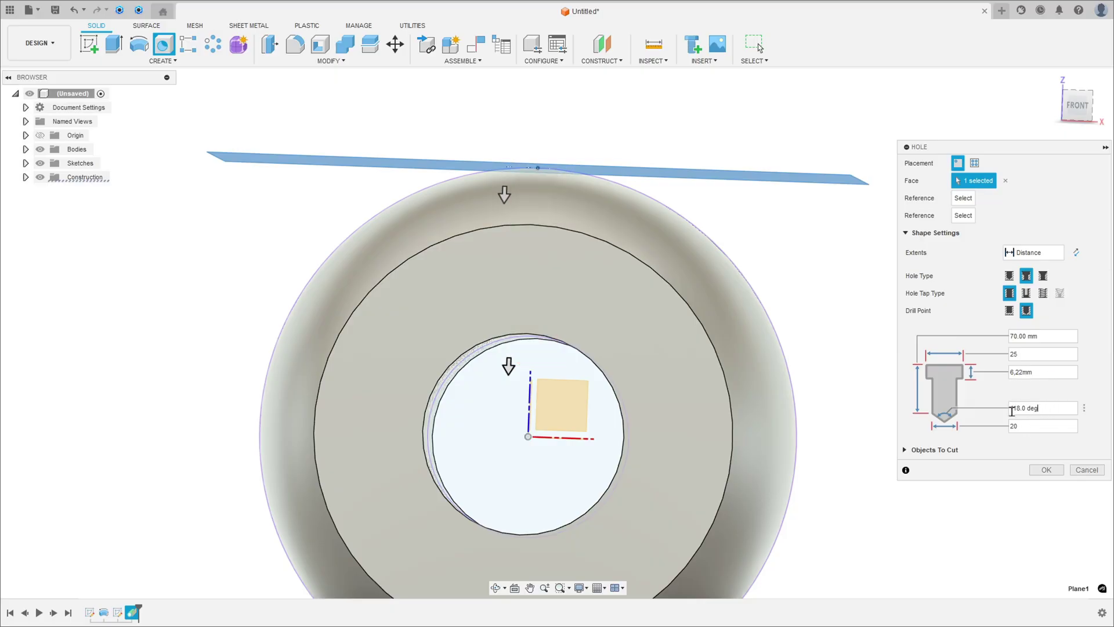
pyautogui.click(1033, 335)
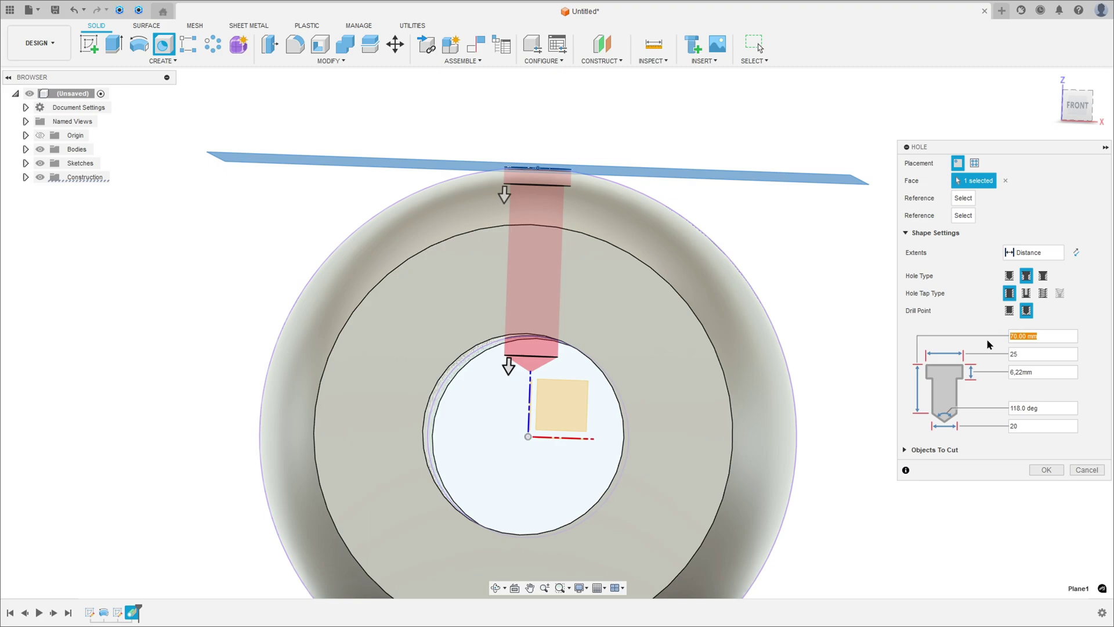
pyautogui.write('6,22')
pyautogui.write('+1')
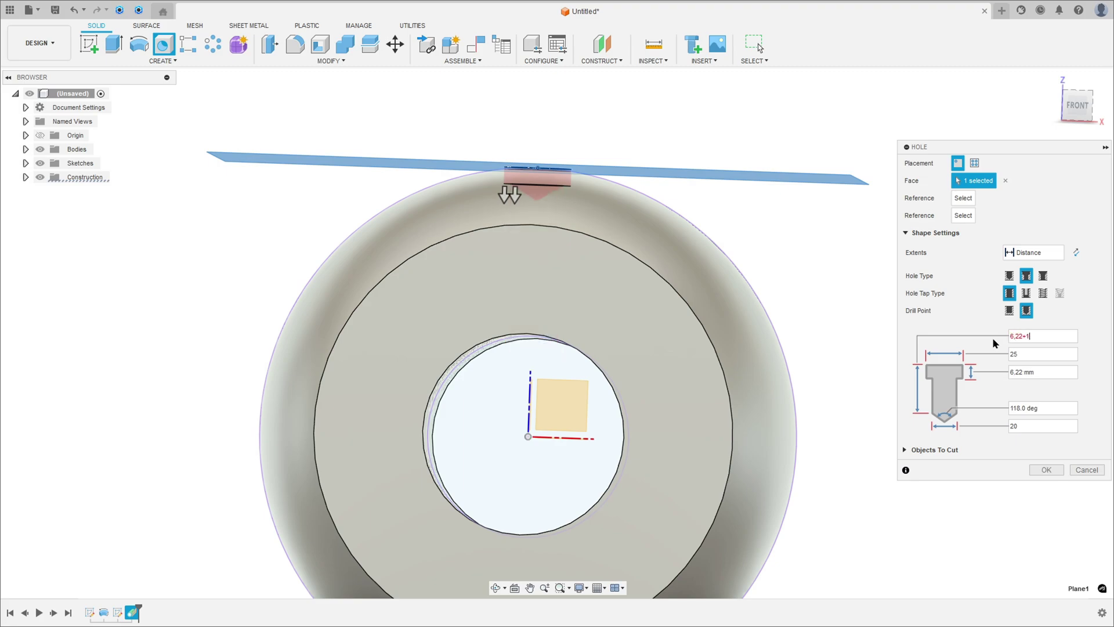
pyautogui.write('3')
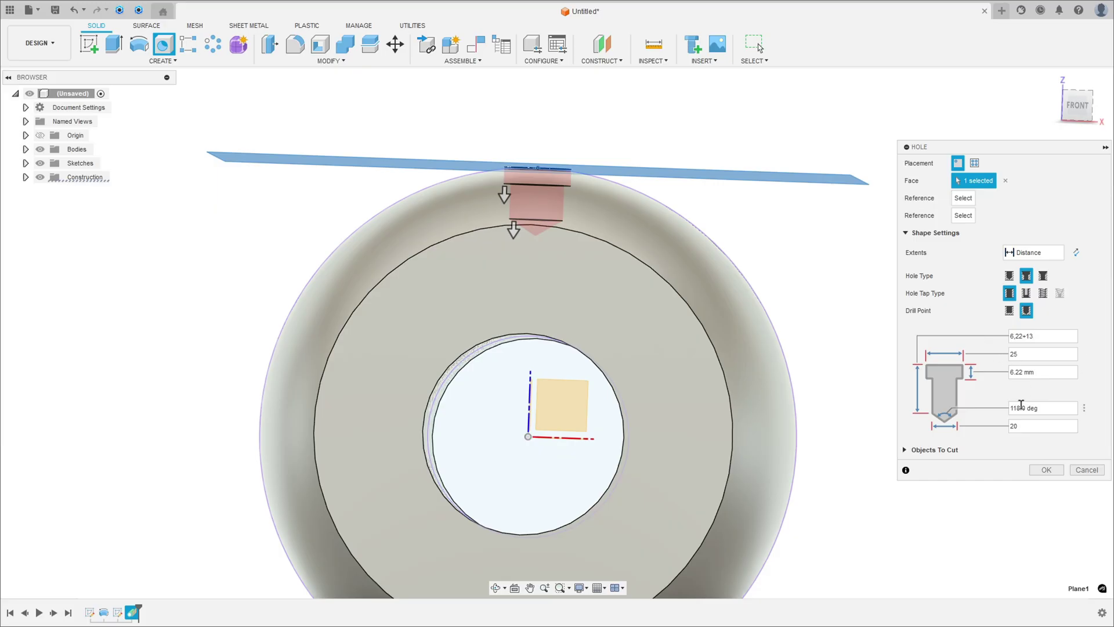
# Step: Set the drill-point tip angle to 120°, create the hole, and return to the home view
pyautogui.click(1051, 408)
pyautogui.moveTo(1059, 409); pyautogui.dragTo(991, 405)
pyautogui.write('120')
pyautogui.click(1046, 471)
pyautogui.press('F6')
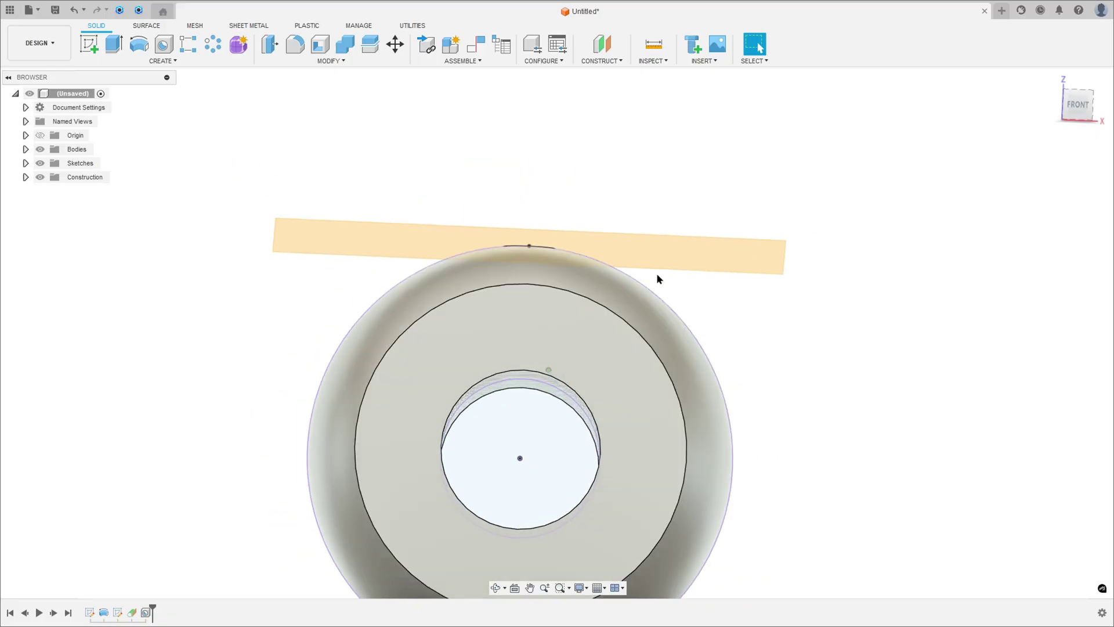
# Step: Hide Plane1, add a flipped XZ-plane section analysis, and orbit to a tilted view
pyautogui.click(26, 177)
pyautogui.click(49, 191)
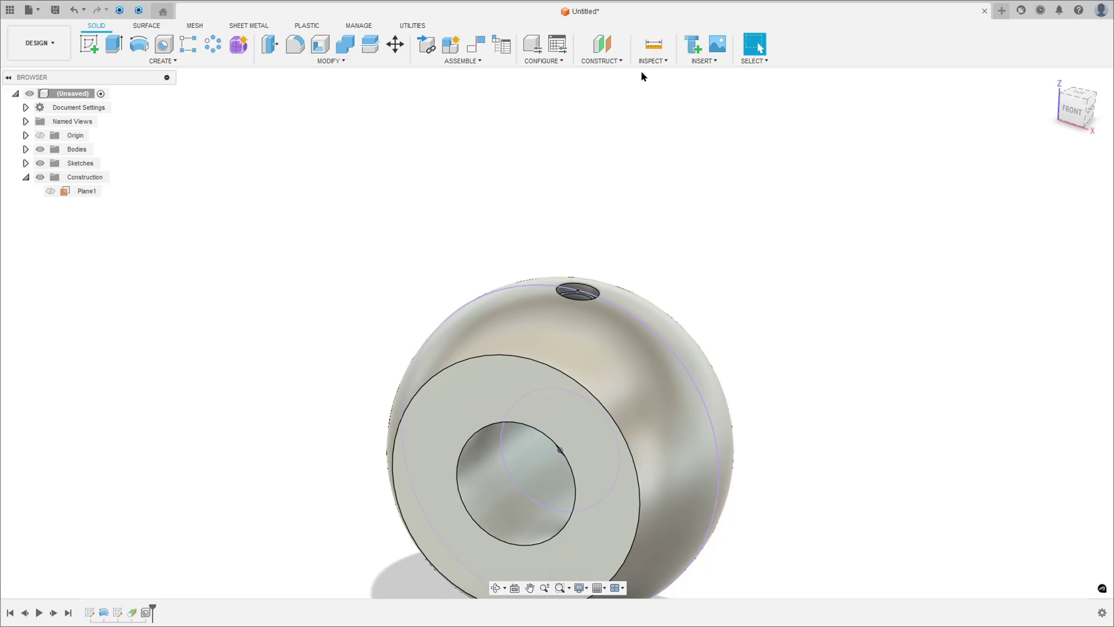
pyautogui.click(651, 60)
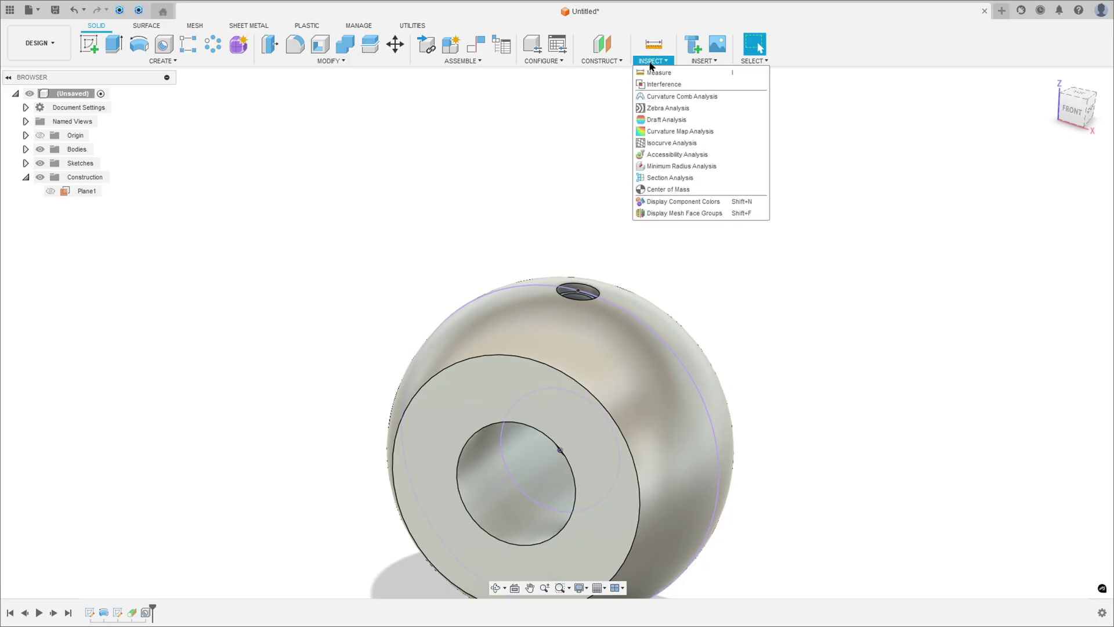
pyautogui.click(672, 179)
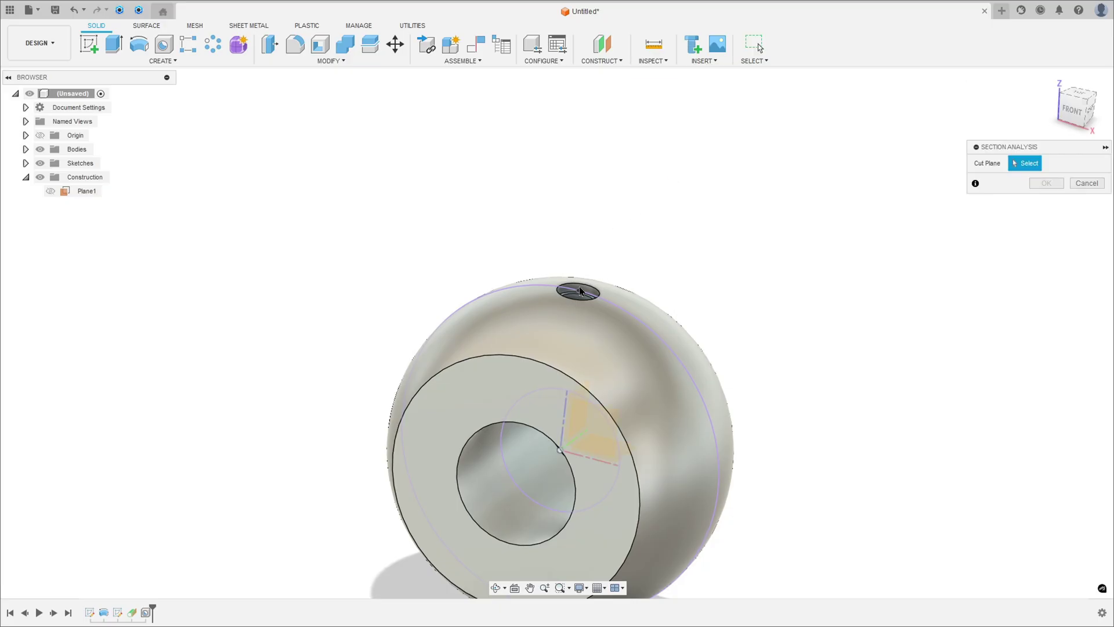
pyautogui.keyDown('shift'); pyautogui.moveTo(596, 424); pyautogui.dragTo(603, 421, button='middle'); pyautogui.keyUp('shift')
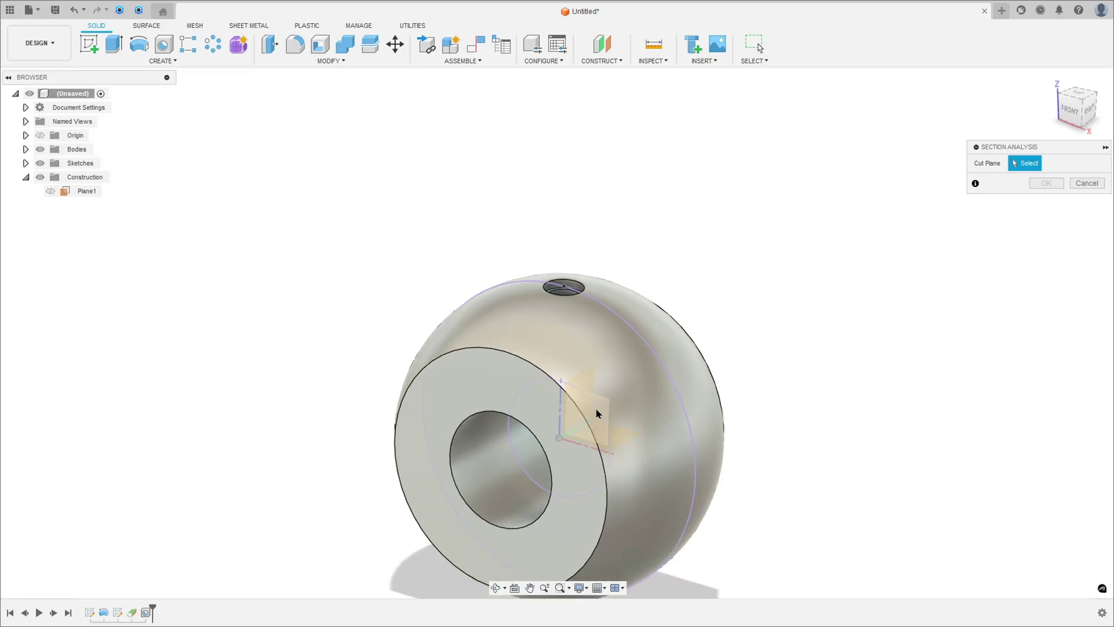
pyautogui.click(597, 414)
pyautogui.click(1025, 233)
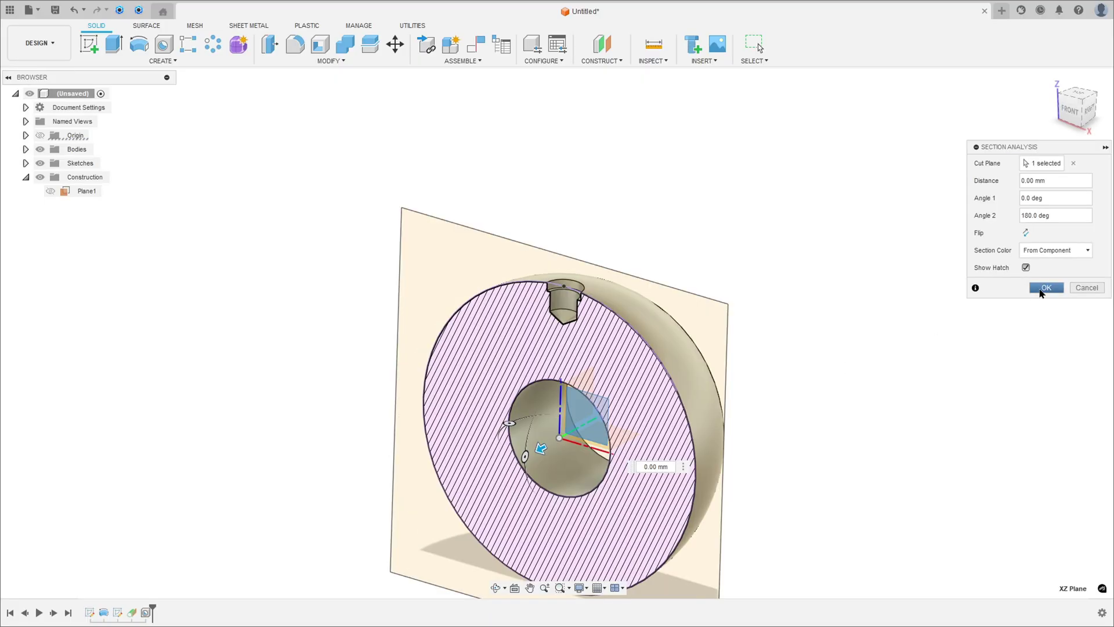
pyautogui.click(1044, 288)
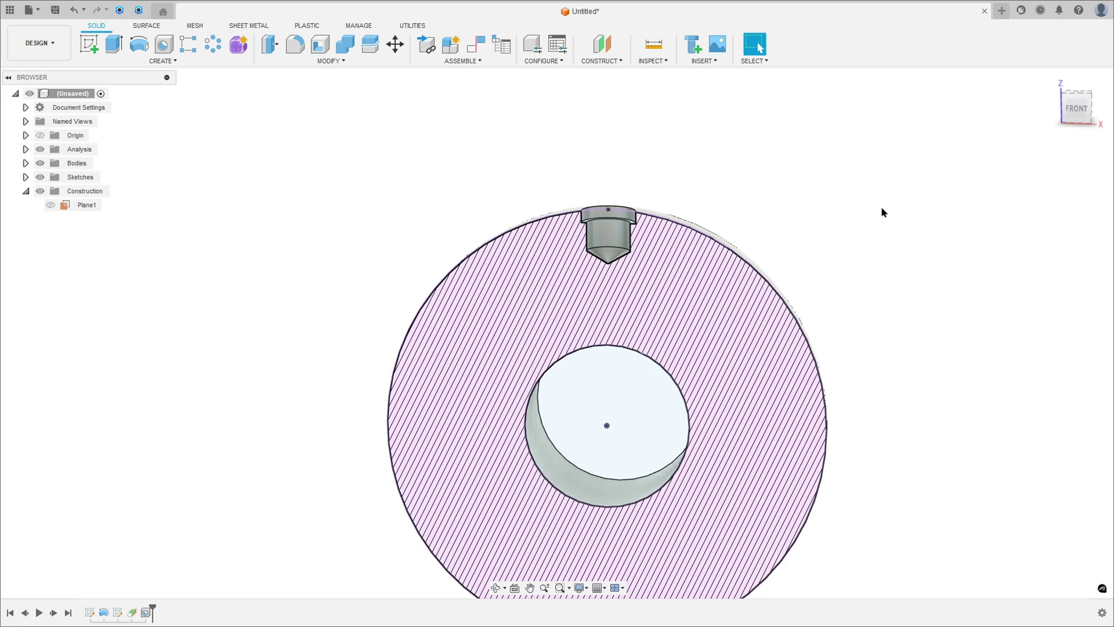
pyautogui.keyDown('shift'); pyautogui.moveTo(881, 212); pyautogui.dragTo(418, 205, button='middle'); pyautogui.keyUp('shift')
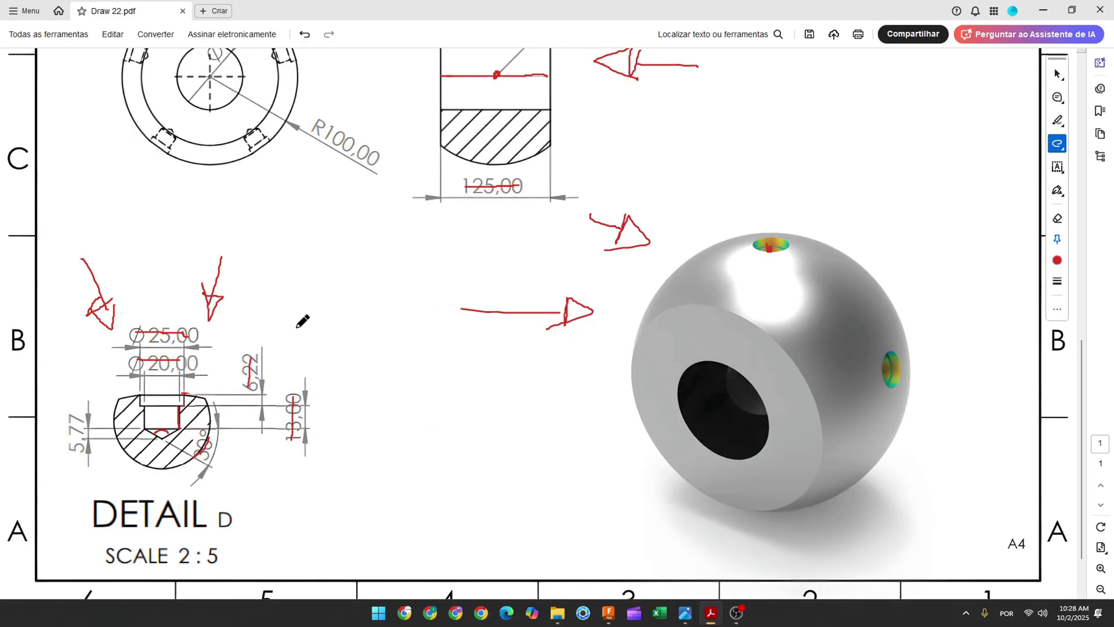
pyautogui.scroll(2, 244, 272)
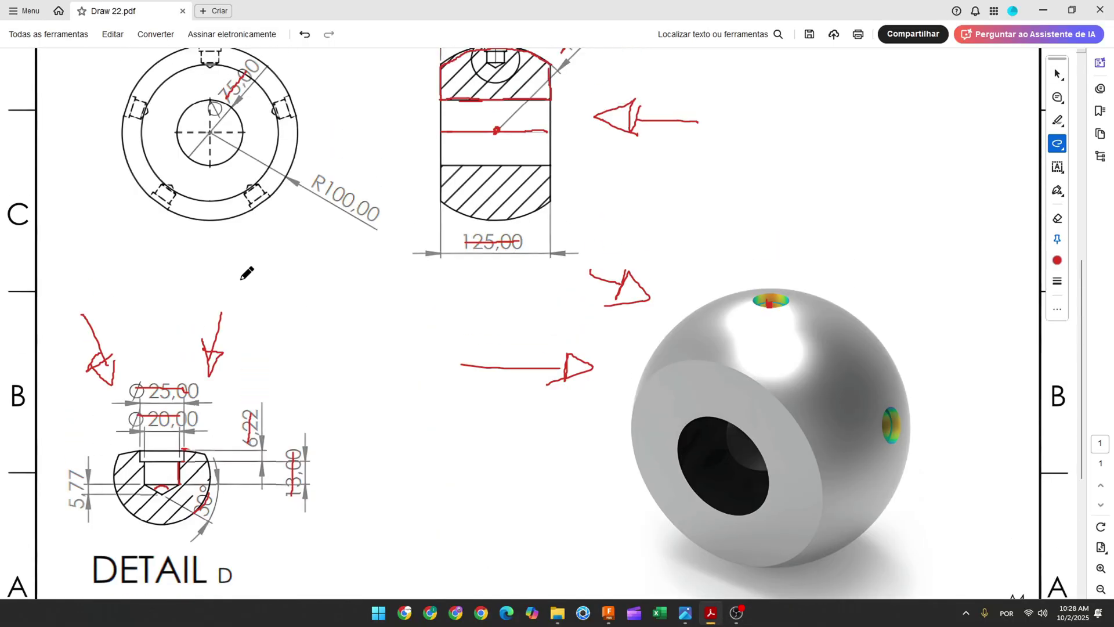
# Step: Mark the four side holes in red on the Acrobat drawing, then return to Fusion
pyautogui.moveTo(287, 127); pyautogui.dragTo(280, 144)
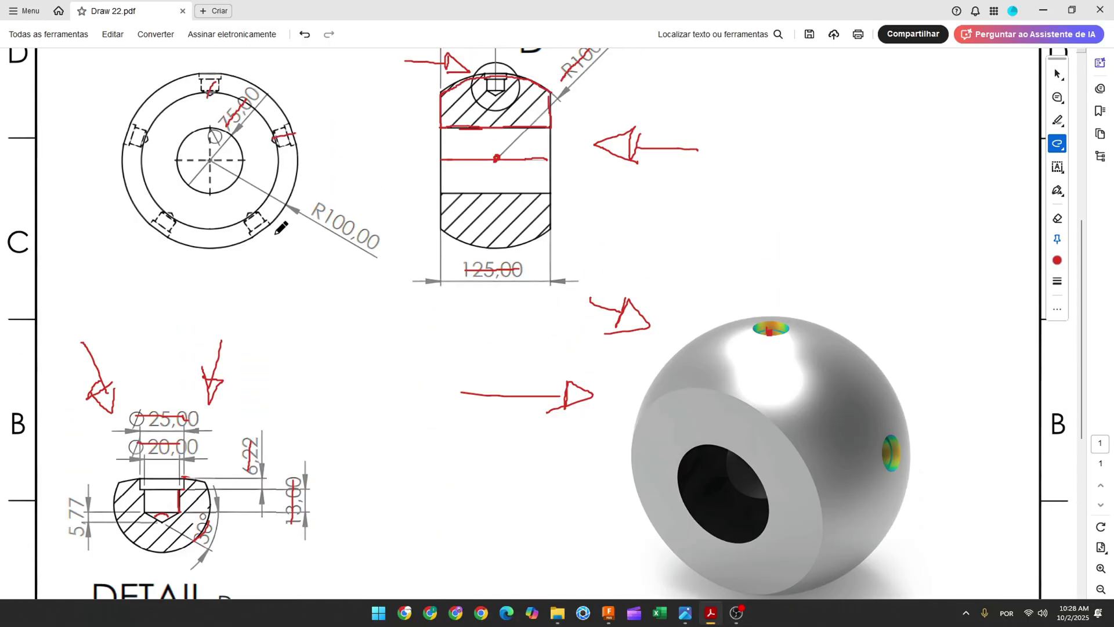
pyautogui.moveTo(244, 214); pyautogui.dragTo(268, 230)
pyautogui.moveTo(170, 206); pyautogui.dragTo(163, 231)
pyautogui.moveTo(130, 130); pyautogui.dragTo(155, 146)
pyautogui.hotkey('alt', 'Tab')
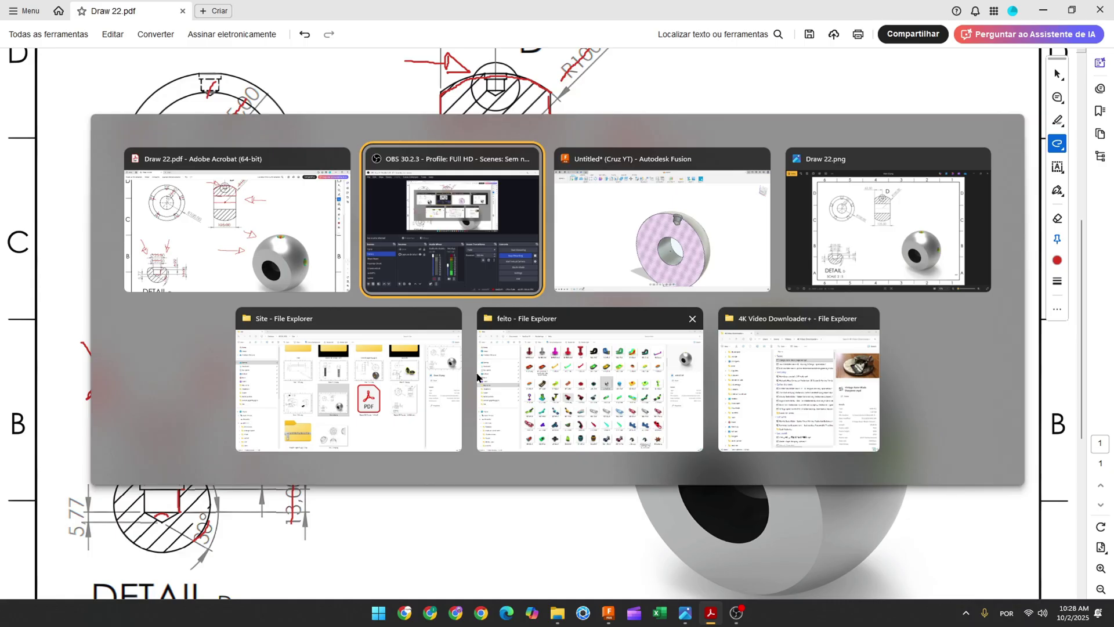
pyautogui.hotkey('alt', 'Tab')
pyautogui.hotkey('alt', 'Tab')
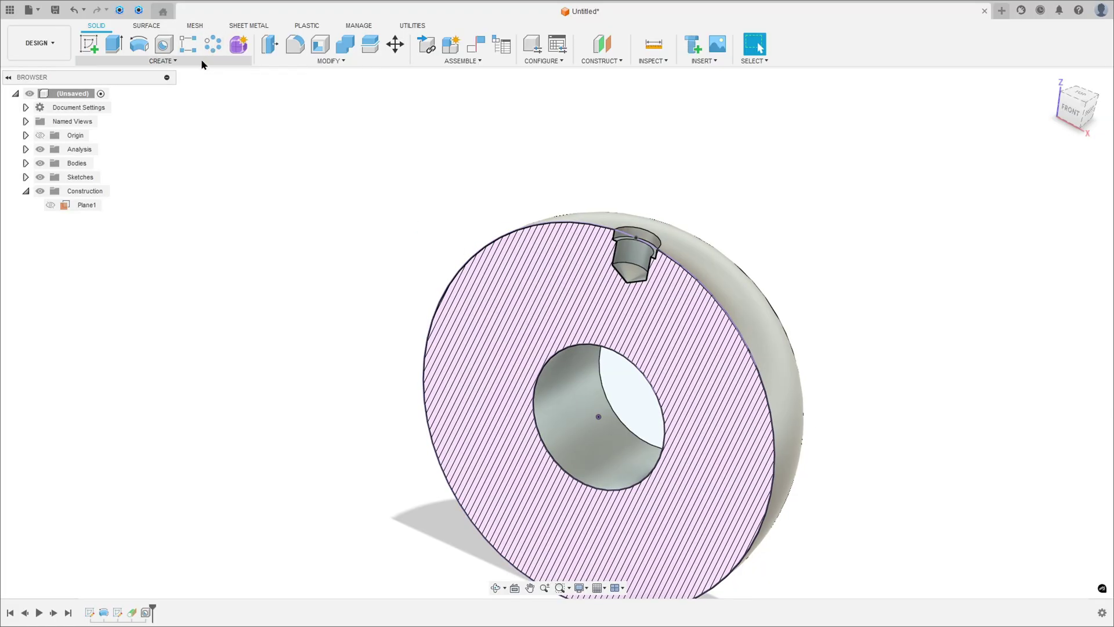
# Step: Circular-pattern the Hole1 feature five times around the central bore axis, then hide Sketch2
pyautogui.click(213, 46)
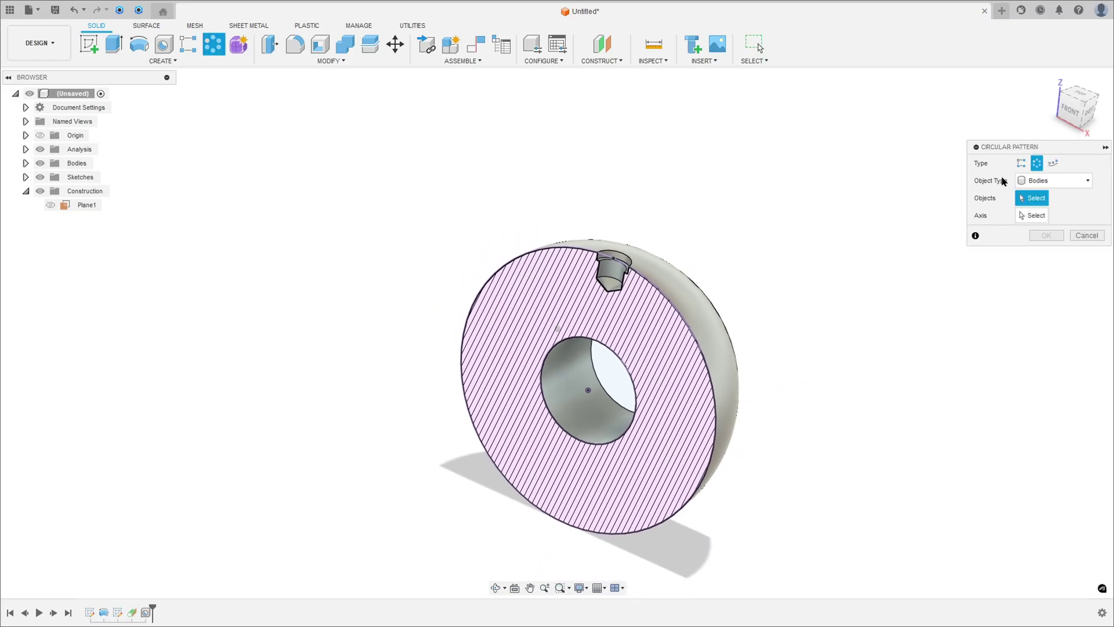
pyautogui.click(1047, 183)
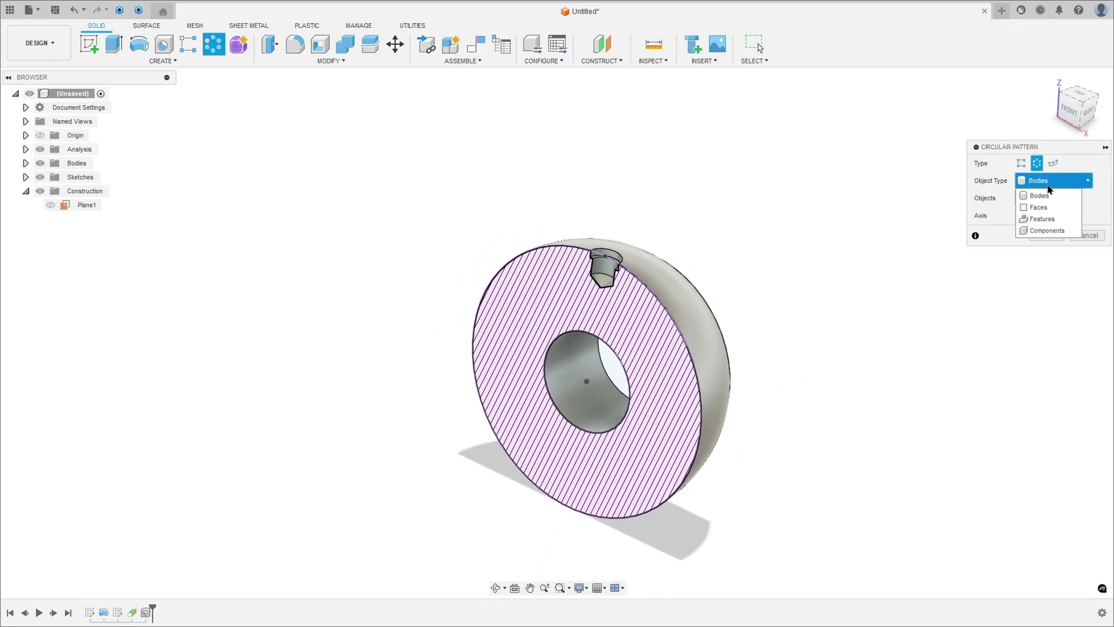
pyautogui.click(1045, 220)
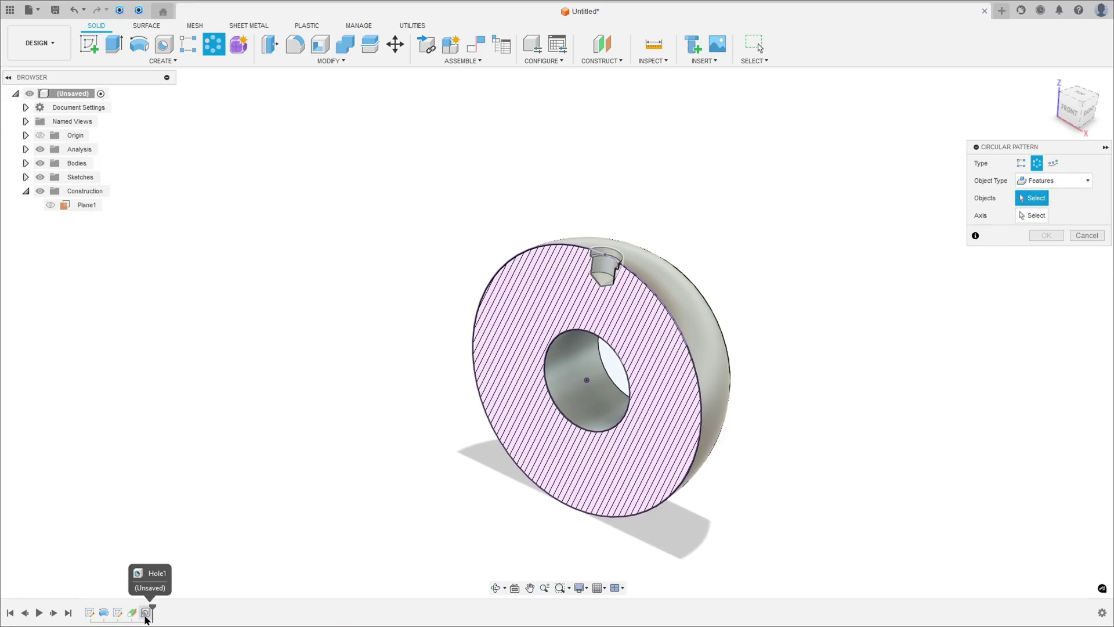
pyautogui.click(145, 614)
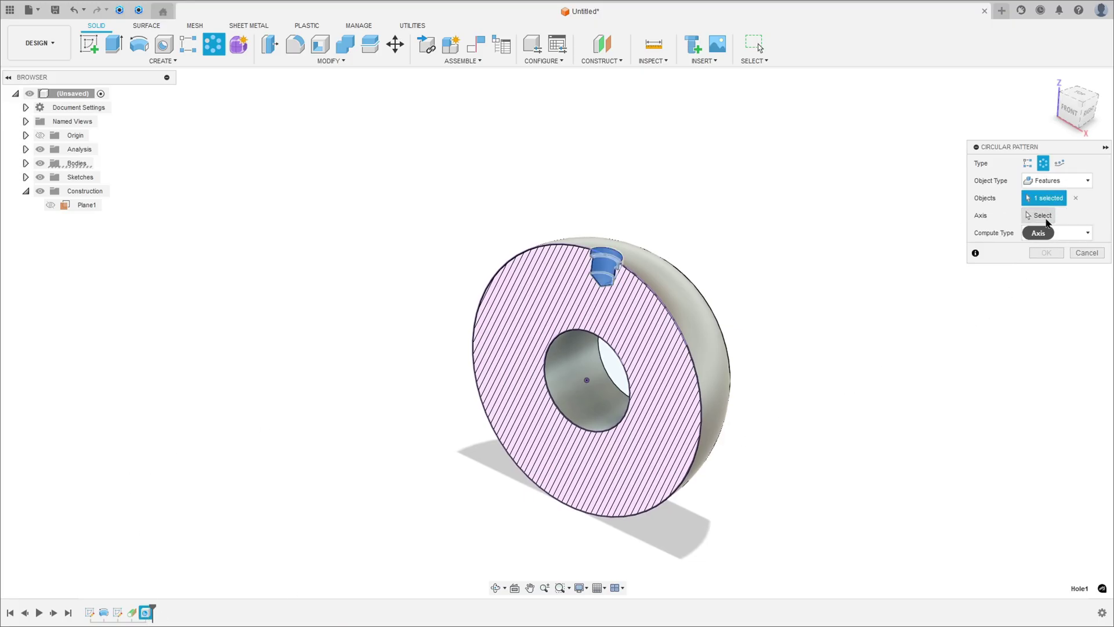
pyautogui.click(1041, 215)
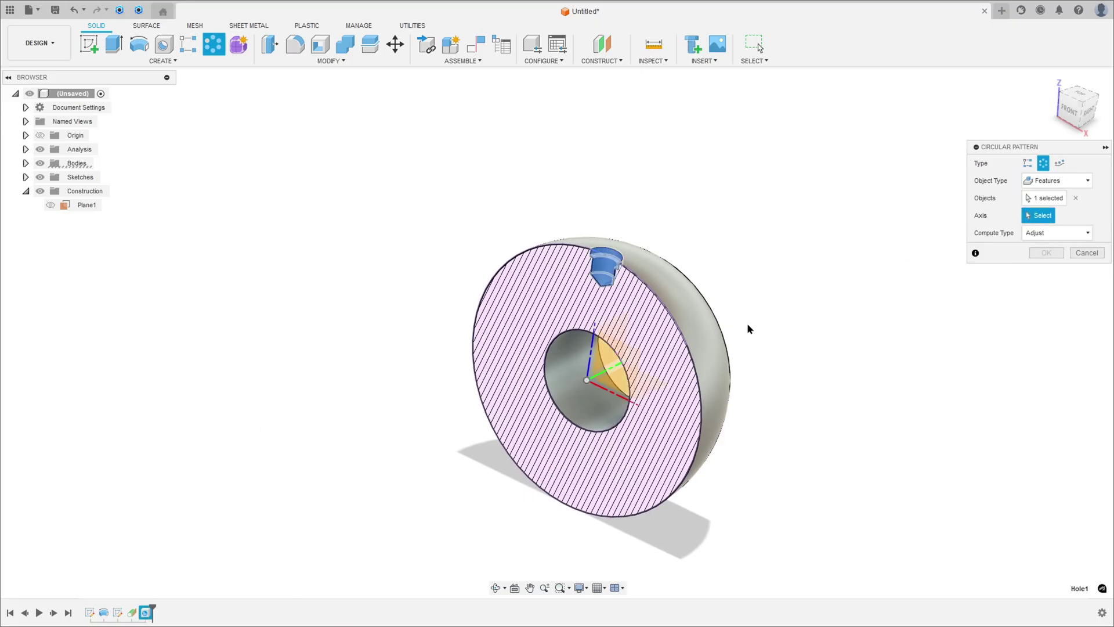
pyautogui.click(596, 377)
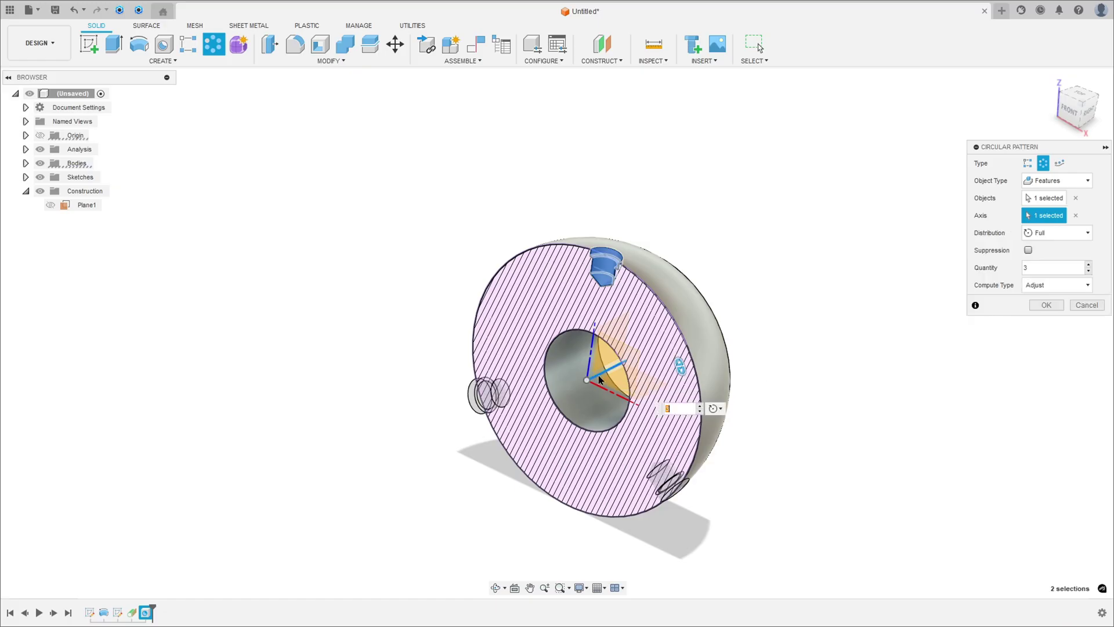
pyautogui.click(1089, 265)
pyautogui.click(1089, 266)
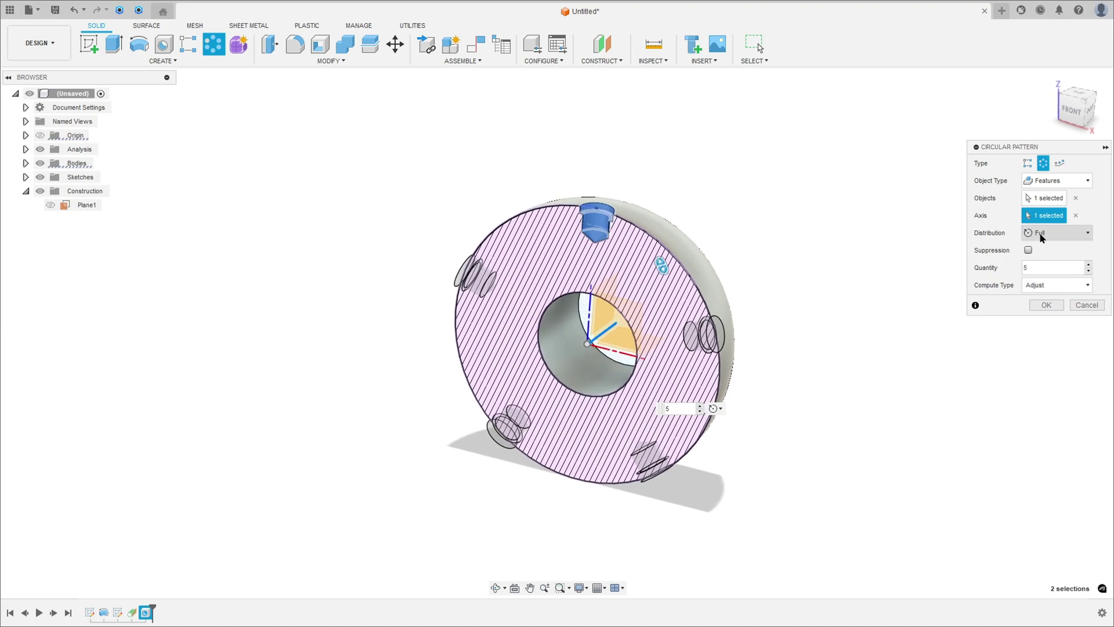
pyautogui.click(1048, 307)
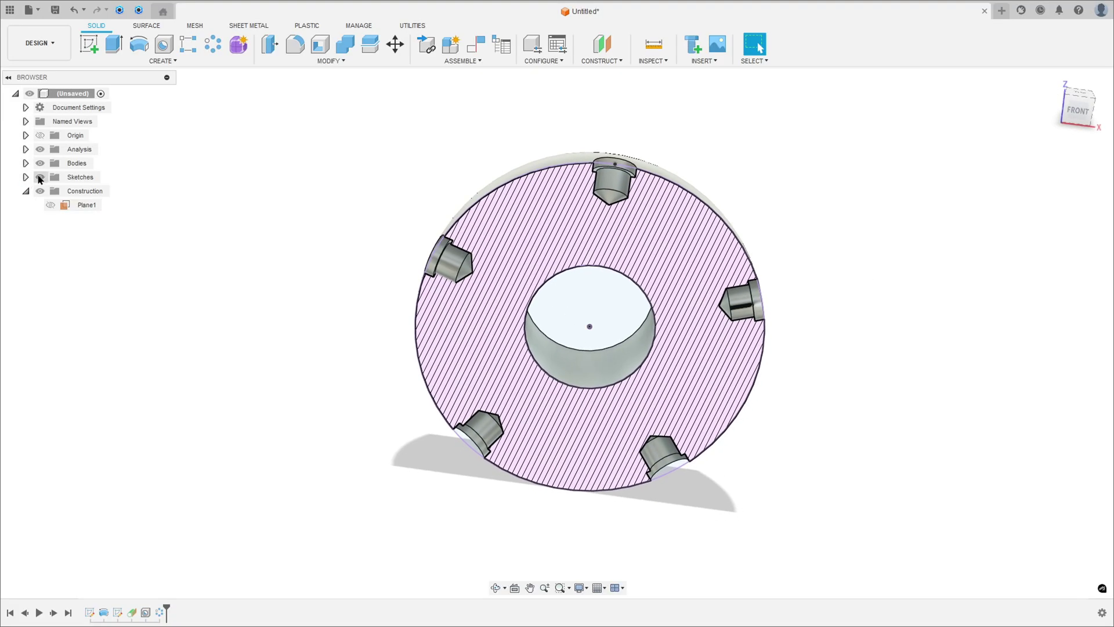
pyautogui.click(26, 177)
pyautogui.click(51, 209)
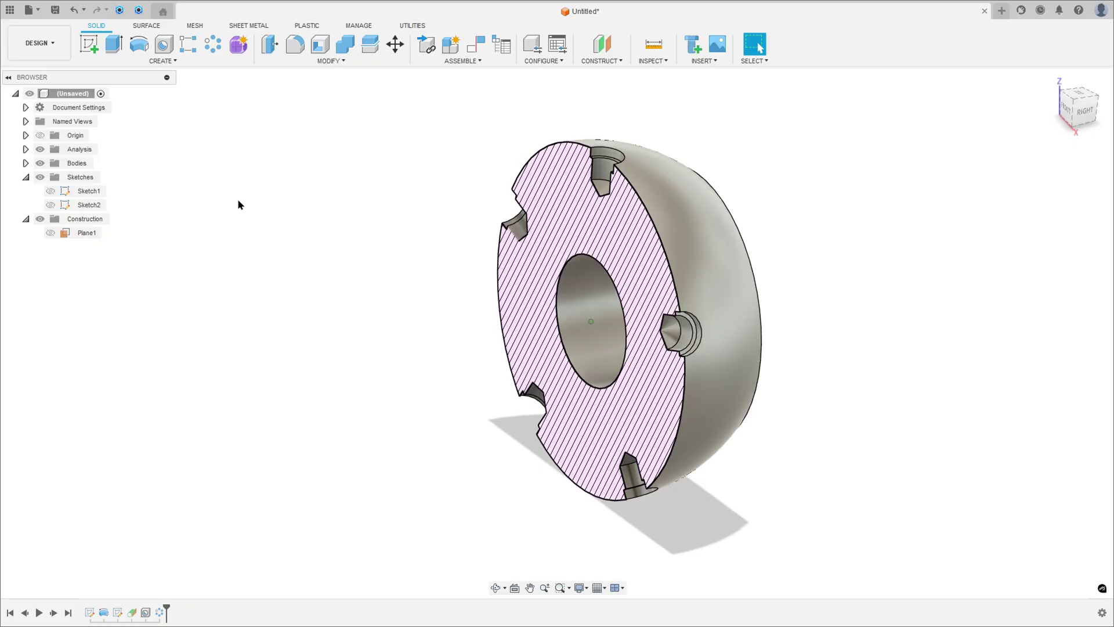
# Step: Paint the sphere's outer face with Paint - Enamel Glossy (Red) and show the section analysis again
pyautogui.press('a')
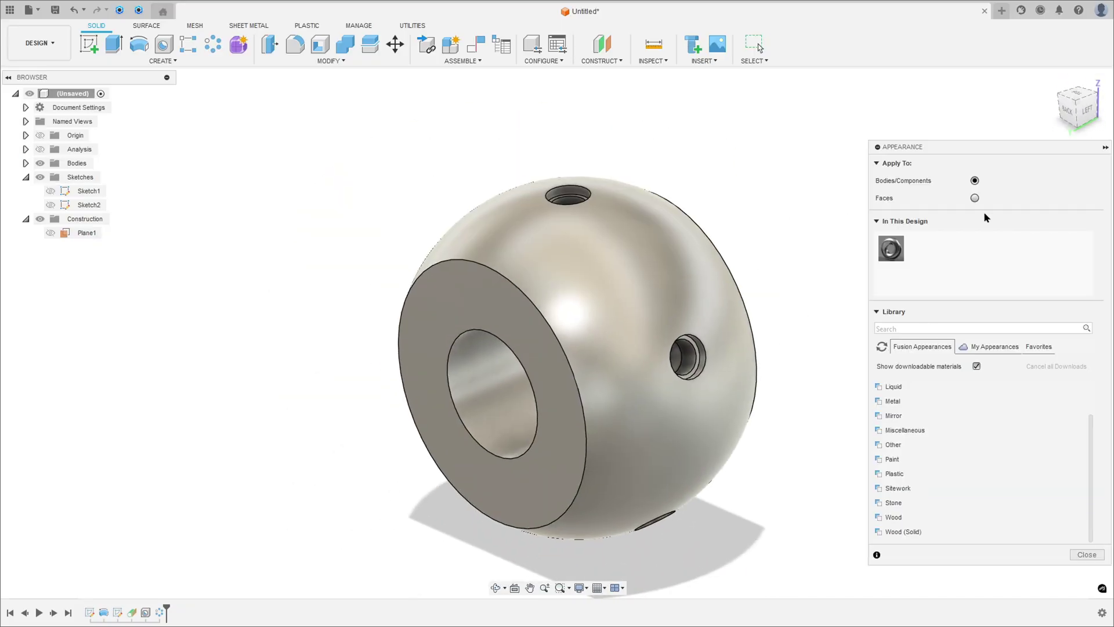
pyautogui.click(974, 200)
pyautogui.click(605, 306)
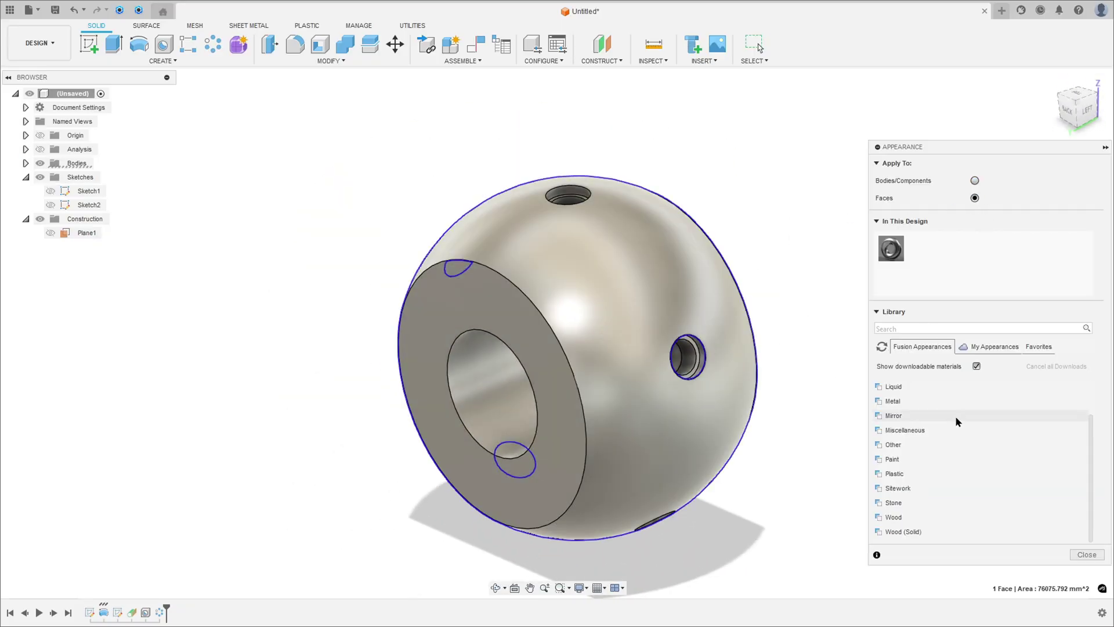
pyautogui.click(902, 462)
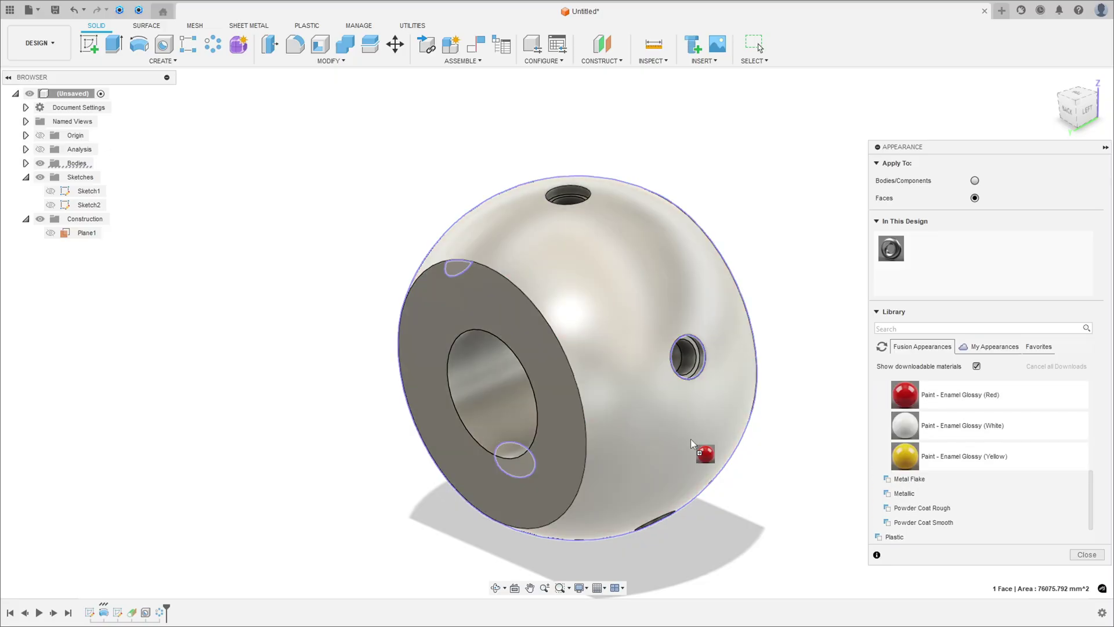
pyautogui.moveTo(905, 461); pyautogui.dragTo(709, 455)
pyautogui.scroll(-3, 983, 471)
pyautogui.moveTo(898, 455); pyautogui.dragTo(488, 453)
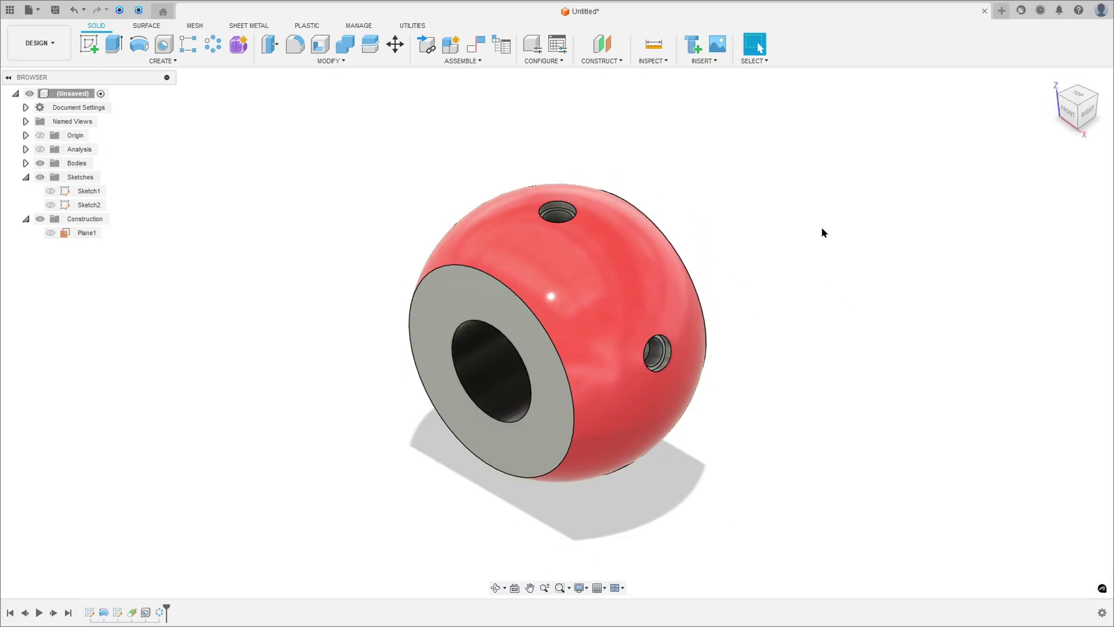
pyautogui.press('Escape')
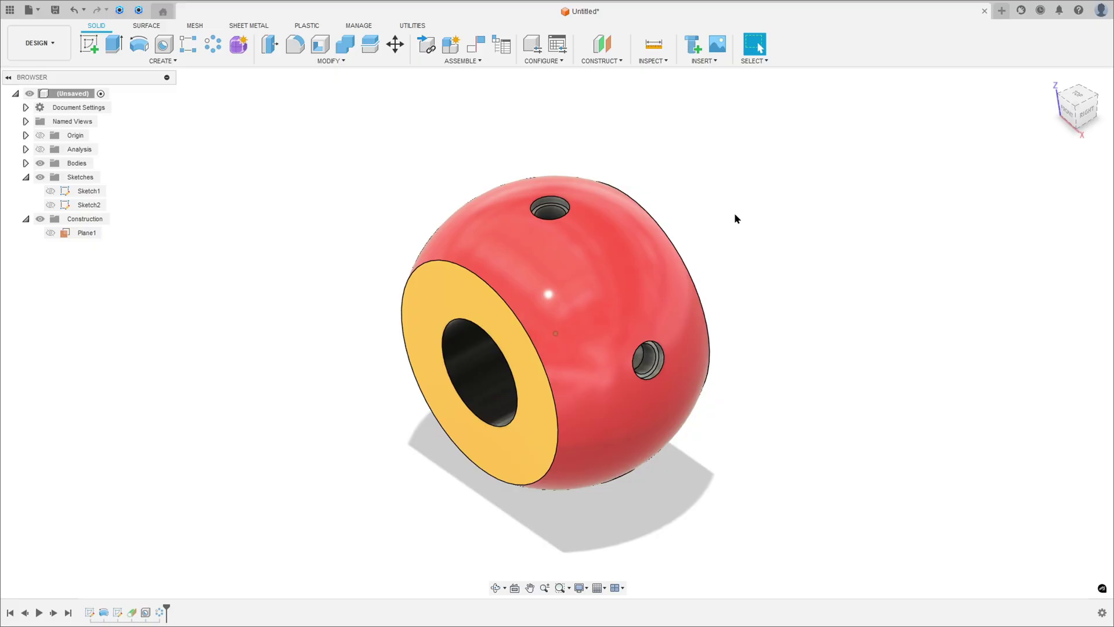
pyautogui.click(40, 149)
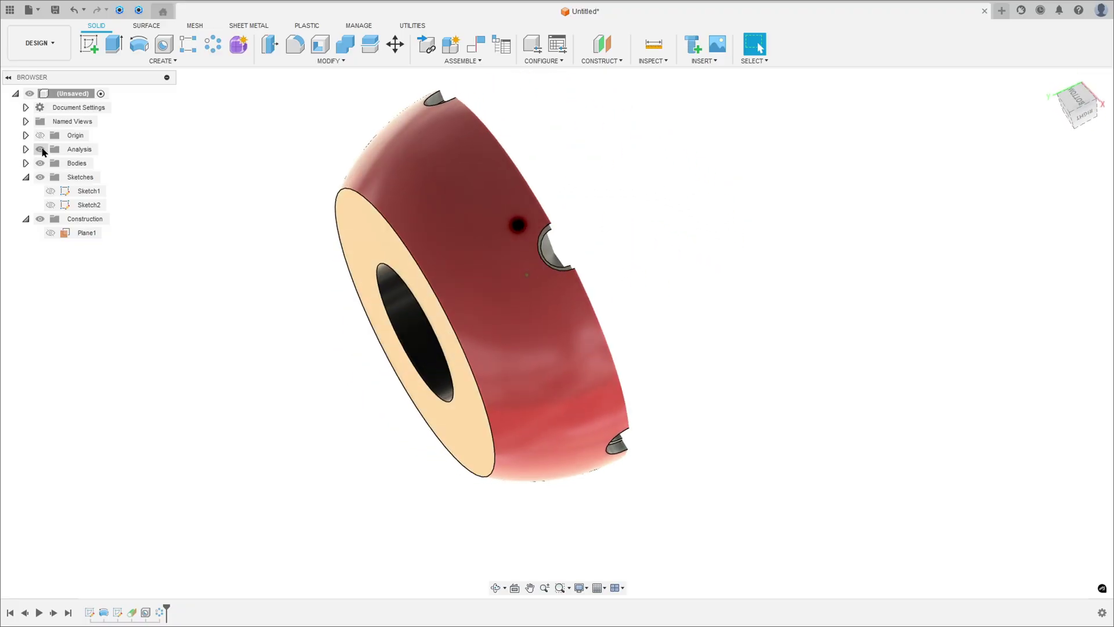